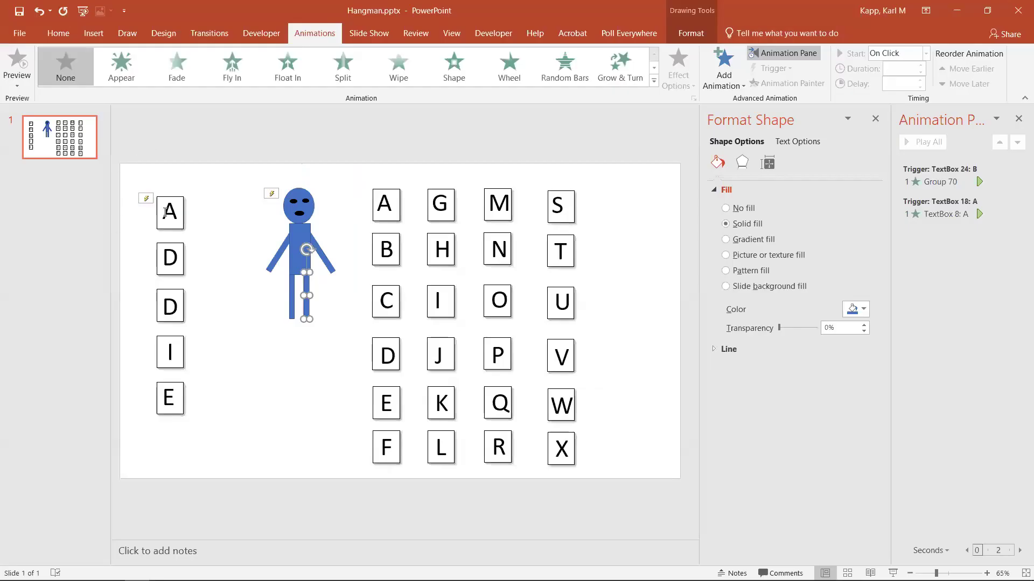
# Step: Draw a rectangle about 0.69" wide and 0.96" high between the word tiles and the figure, with white fill and black outline
pyautogui.click(165, 213)
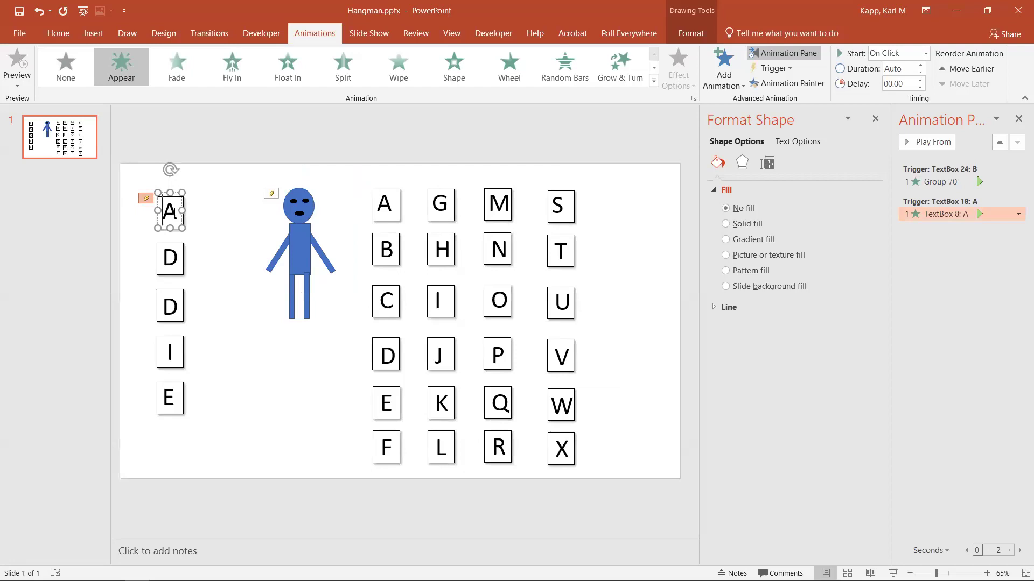
pyautogui.click(92, 33)
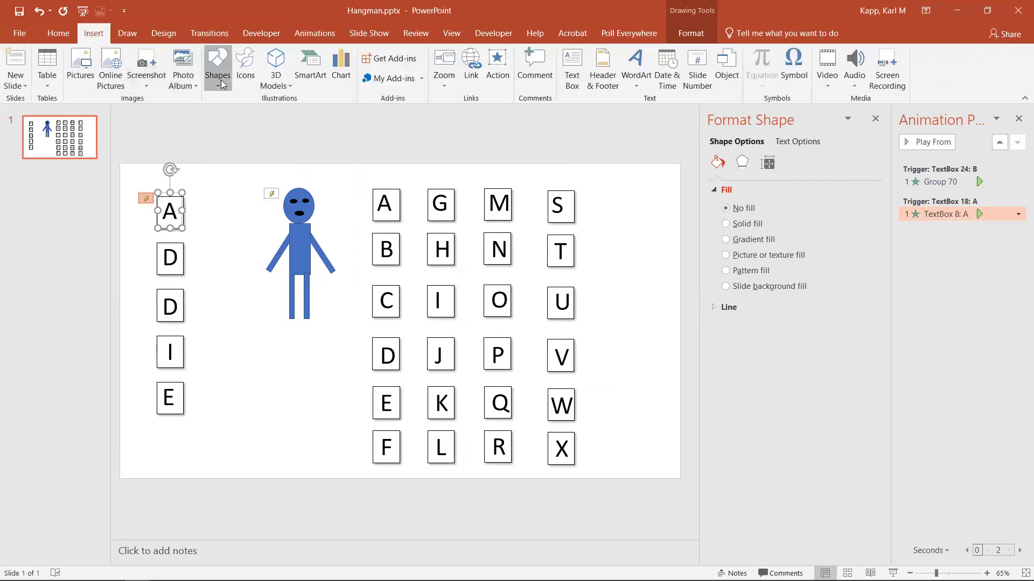
pyautogui.moveTo(231, 338); pyautogui.dragTo(262, 380)
pyautogui.rightClick(247, 365)
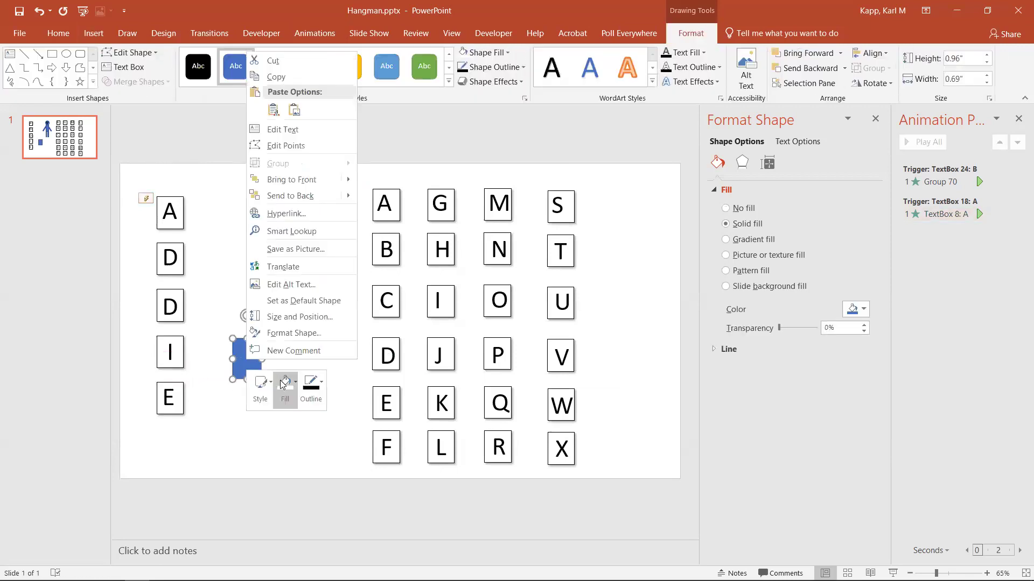
pyautogui.click(282, 383)
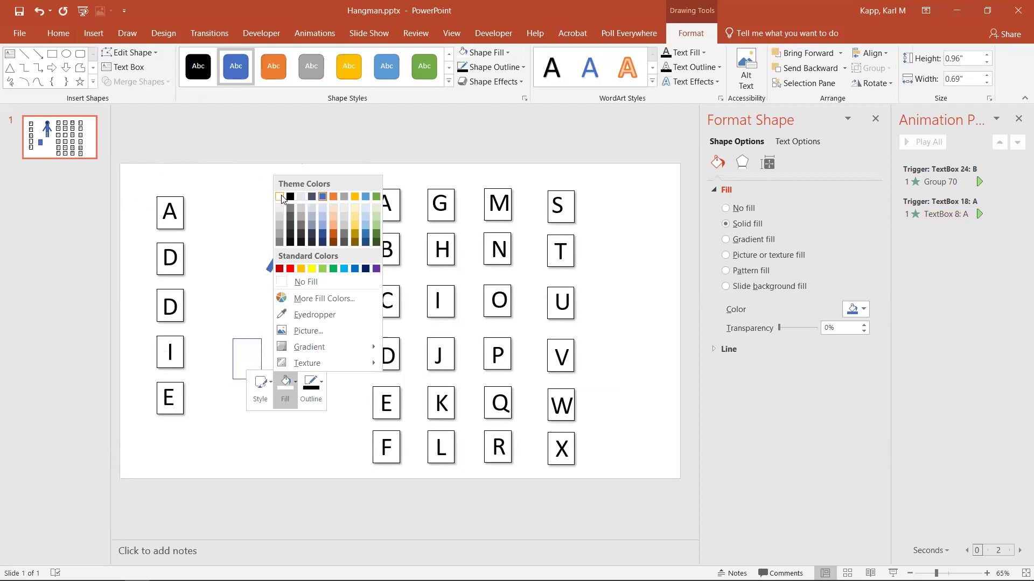
pyautogui.click(280, 197)
pyautogui.click(314, 395)
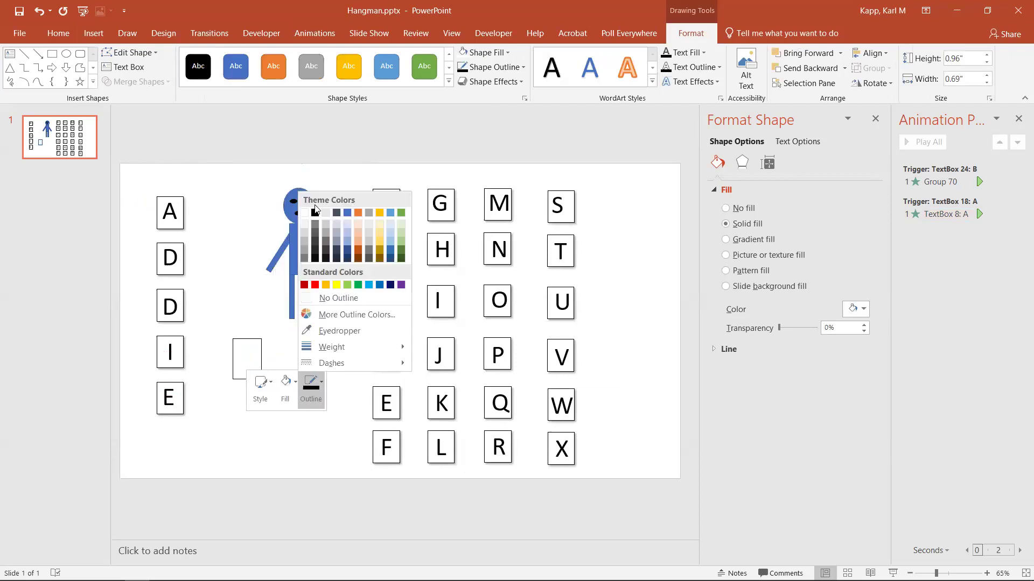
pyautogui.click(263, 350)
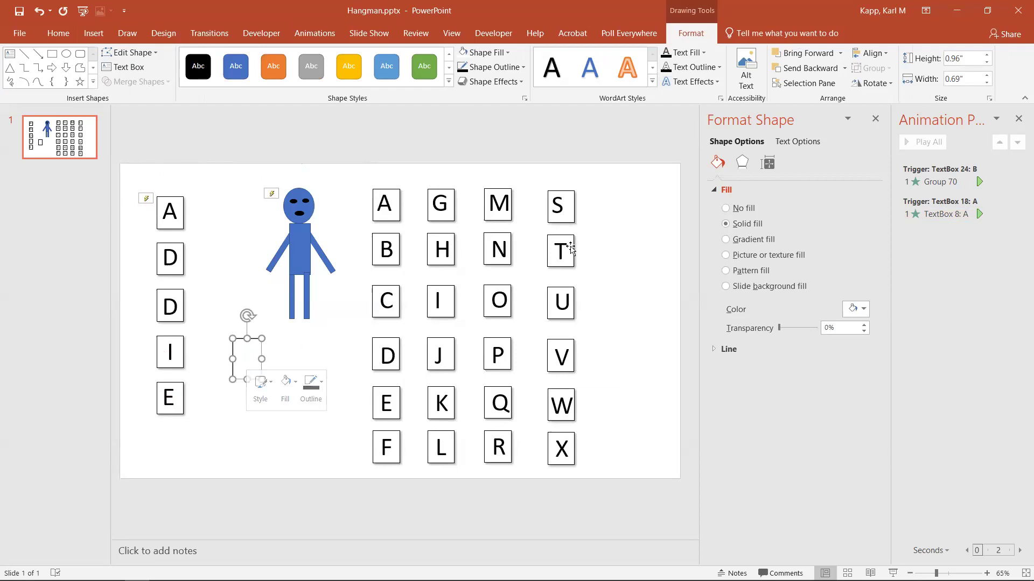
# Step: Give the new white rectangle a shadow and move it beside the A tile at the start of the word
pyautogui.click(742, 162)
pyautogui.click(735, 190)
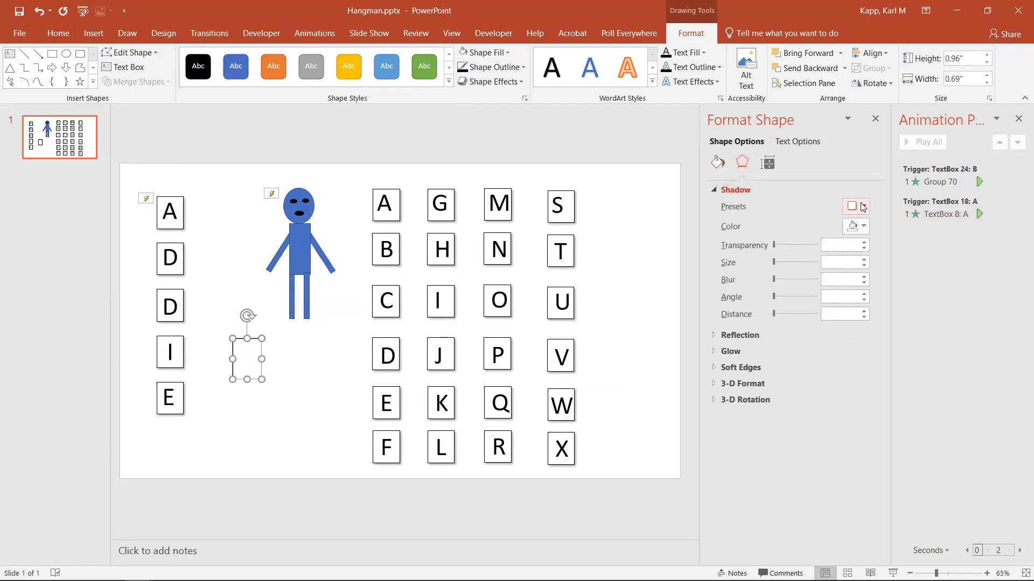
pyautogui.click(325, 409)
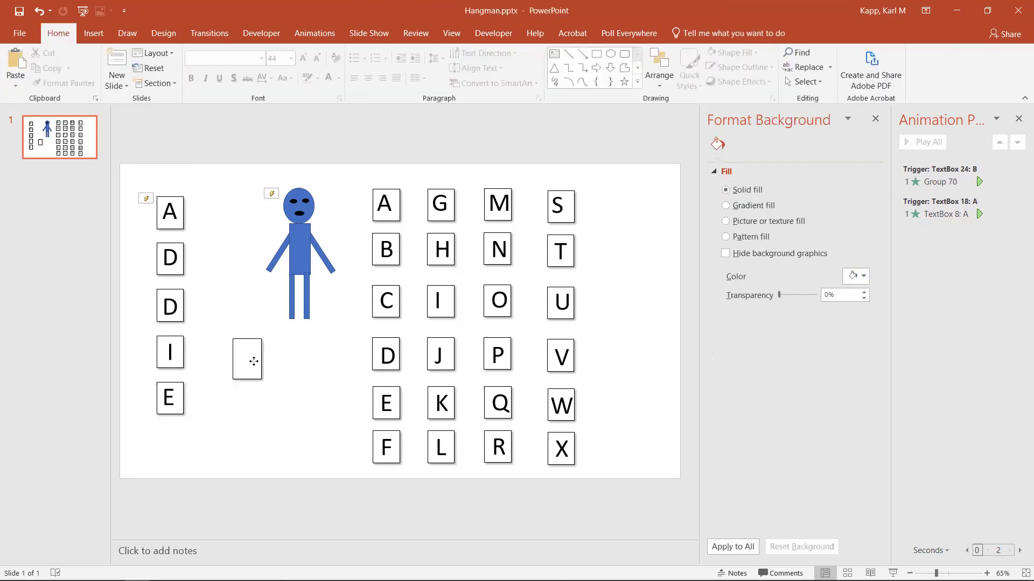
pyautogui.moveTo(253, 361); pyautogui.dragTo(226, 226)
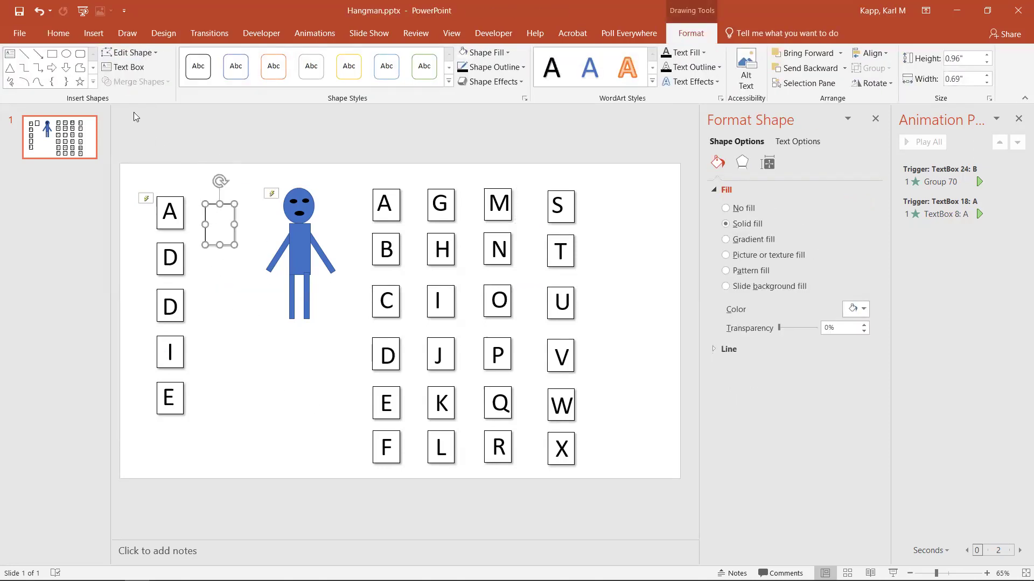
# Step: Insert a text box with the letter A below the white rectangle and set its font size to 44
pyautogui.click(85, 31)
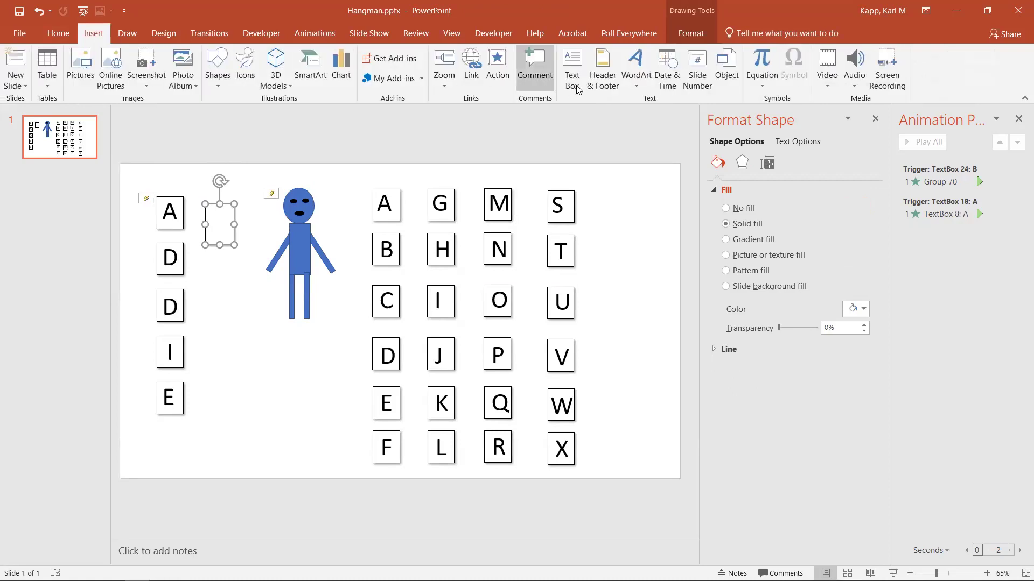
pyautogui.click(572, 69)
pyautogui.click(222, 309)
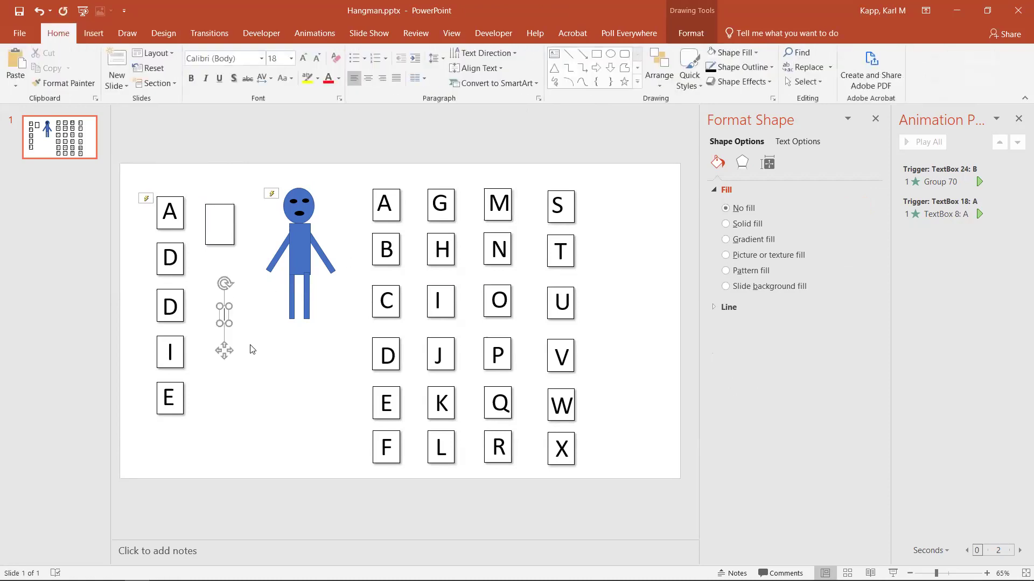
pyautogui.write('A')
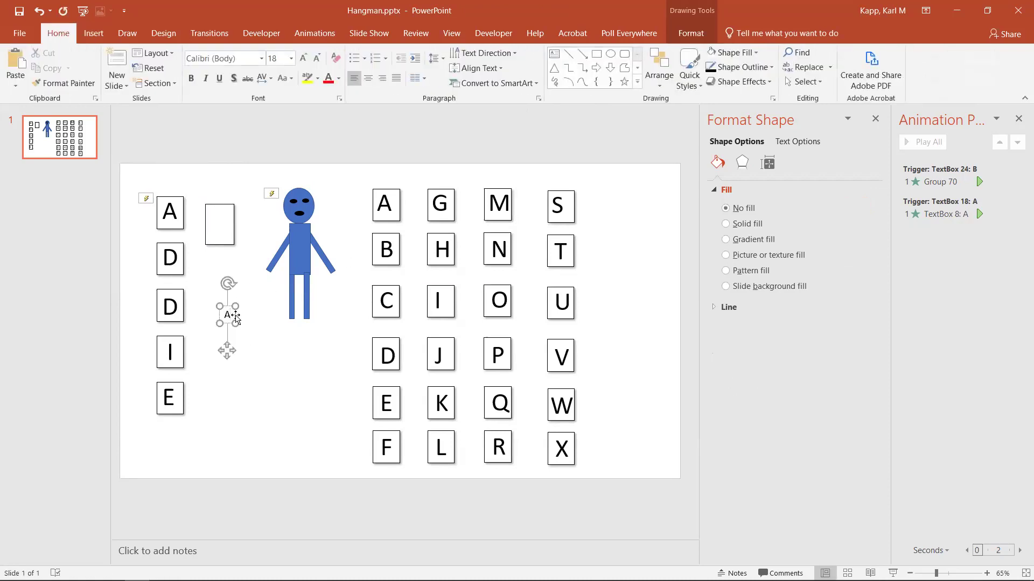
pyautogui.doubleClick(227, 315)
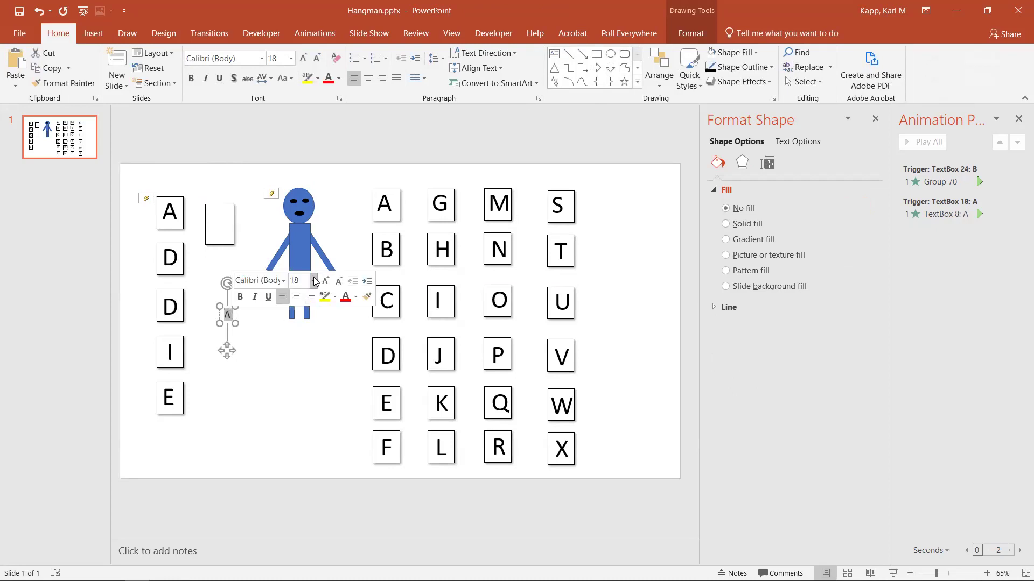
pyautogui.click(315, 281)
pyautogui.click(300, 489)
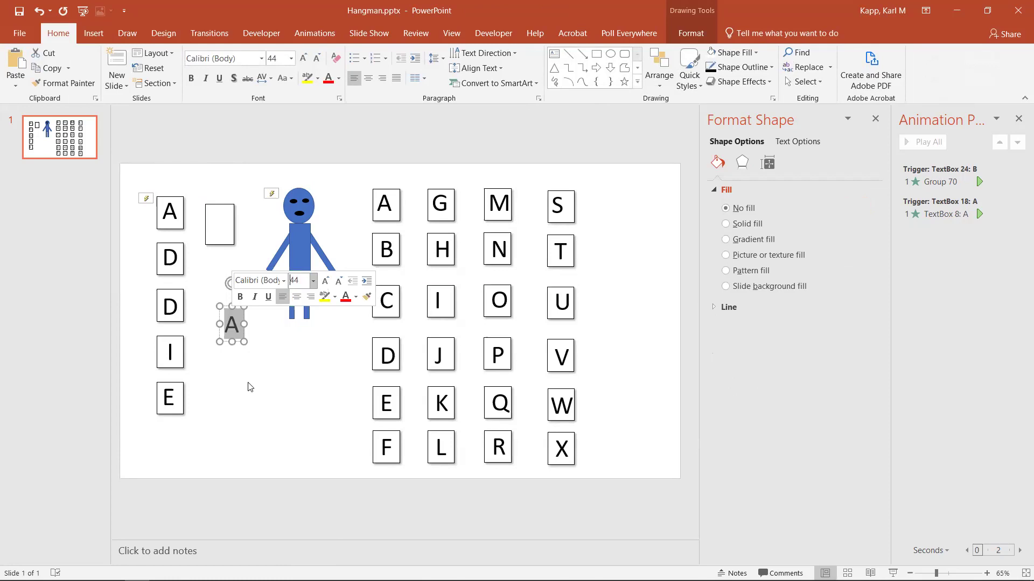
# Step: Place the letter A on the new white rectangle, and delete the letter and rectangle together
pyautogui.click(213, 334)
pyautogui.click(231, 323)
pyautogui.moveTo(237, 312); pyautogui.dragTo(218, 214)
pyautogui.click(194, 137)
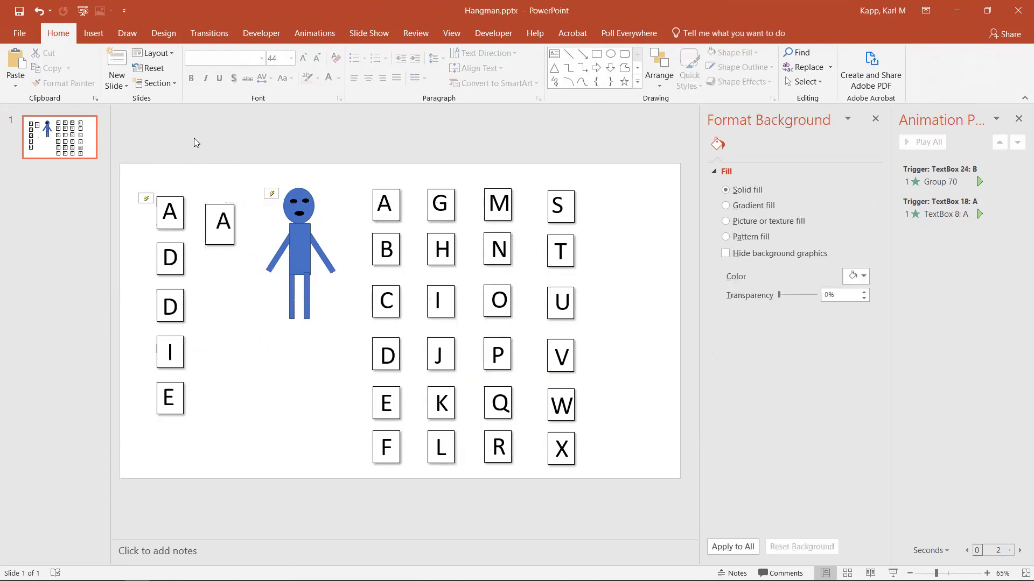
pyautogui.moveTo(194, 139); pyautogui.dragTo(252, 264)
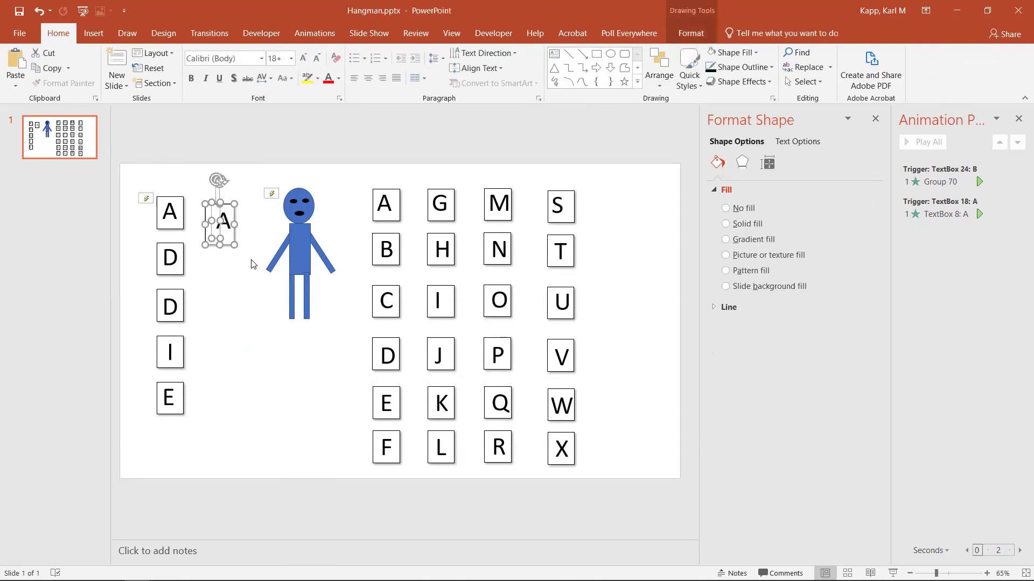
pyautogui.press('Delete')
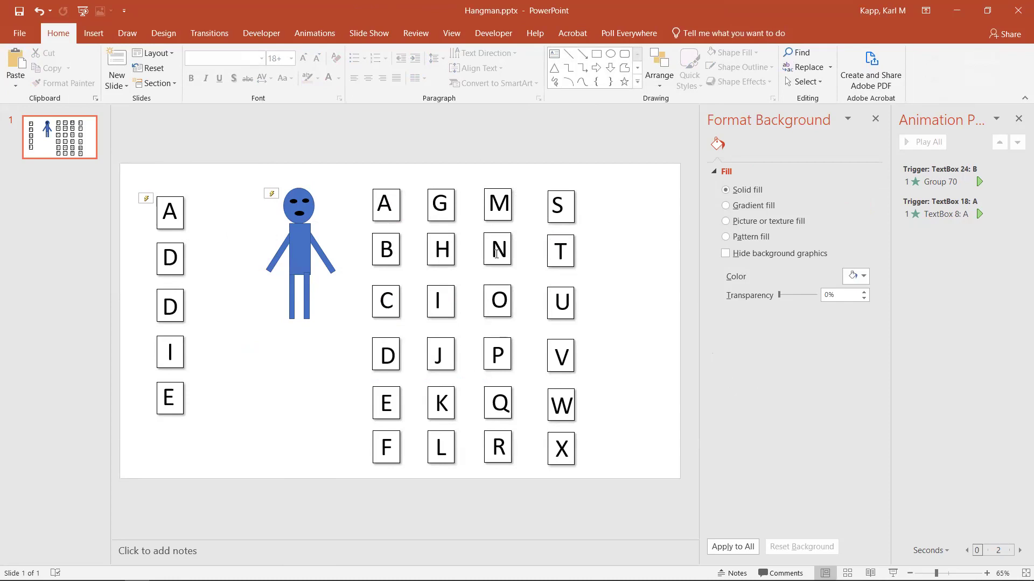
# Step: Duplicate the S and T letter tiles to start a new column beside them
pyautogui.moveTo(527, 178); pyautogui.dragTo(628, 257)
pyautogui.keyDown('ctrl'); pyautogui.moveTo(636, 216); pyautogui.dragTo(637, 212); pyautogui.keyUp('ctrl')
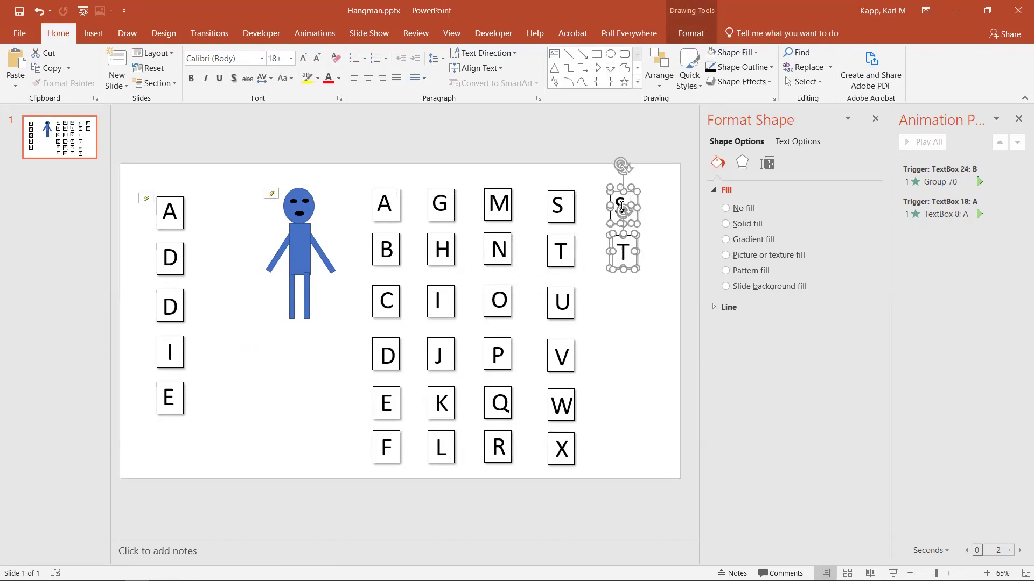
pyautogui.click(634, 225)
# Step: Change the letters on the duplicated S and T tiles to Y and Z
pyautogui.doubleClick(621, 203)
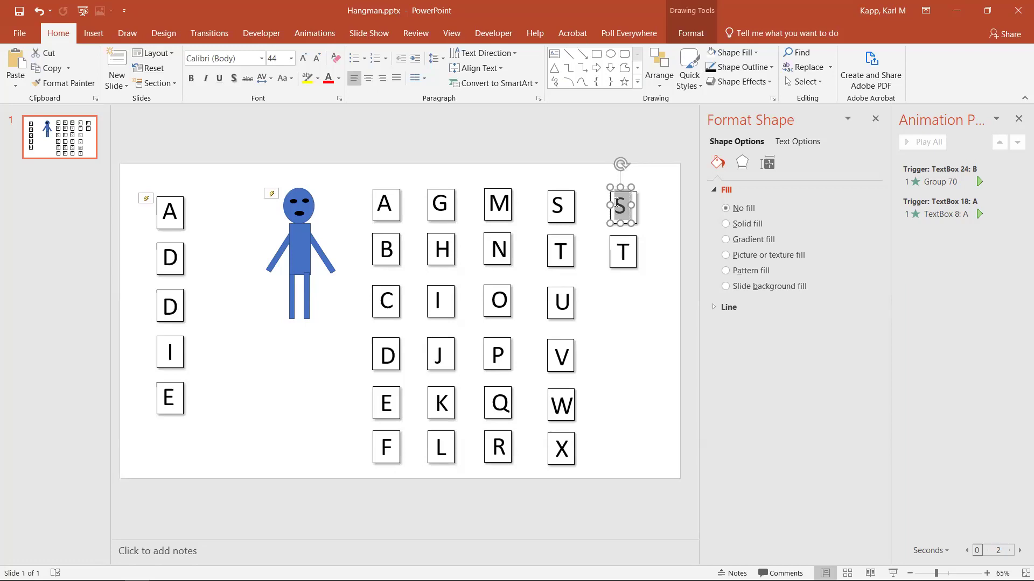
pyautogui.write('Y')
pyautogui.click(632, 257)
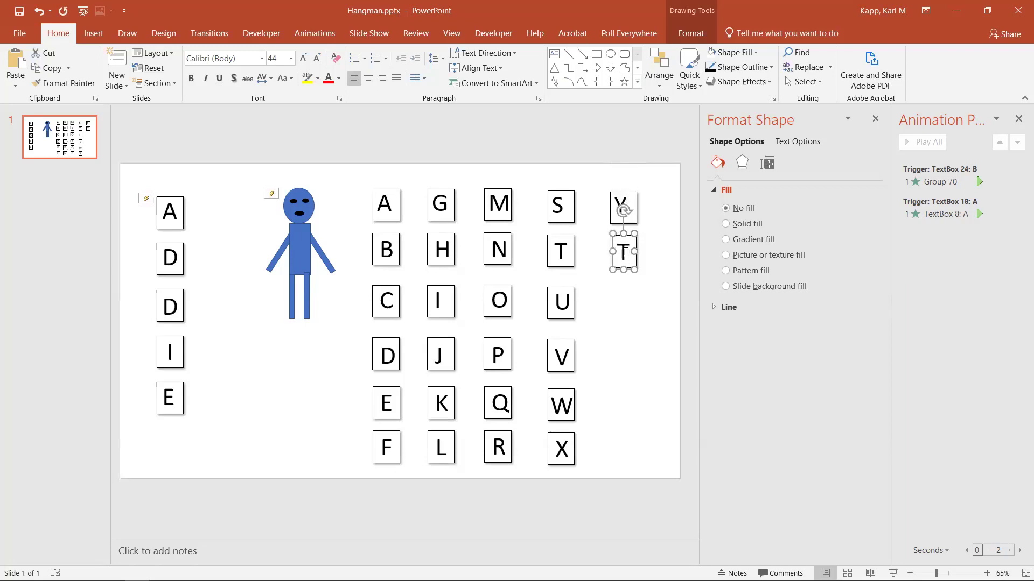
pyautogui.click(624, 252)
pyautogui.press('BackSpace')
pyautogui.write('Z')
# Step: Select both D tiles in the ADDIE word column and apply the Appear animation to them
pyautogui.click(298, 212)
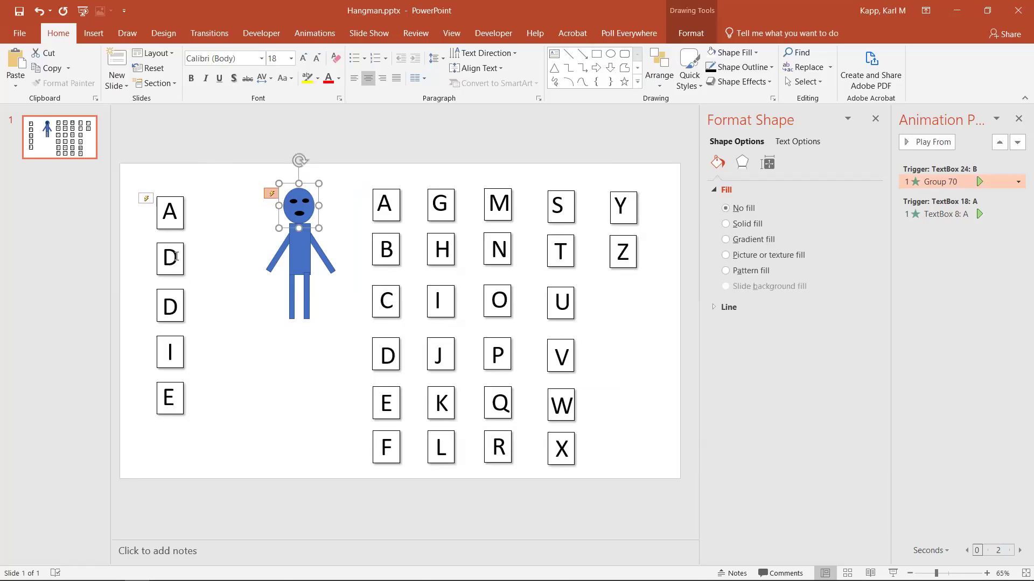
pyautogui.click(176, 257)
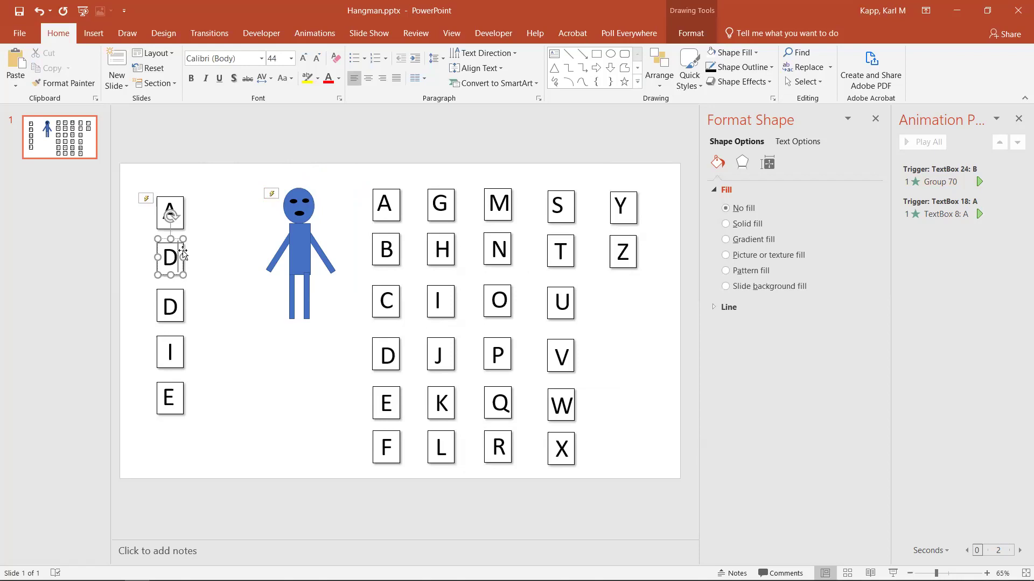
pyautogui.keyDown('shift'); pyautogui.click(182, 301); pyautogui.keyUp('shift')
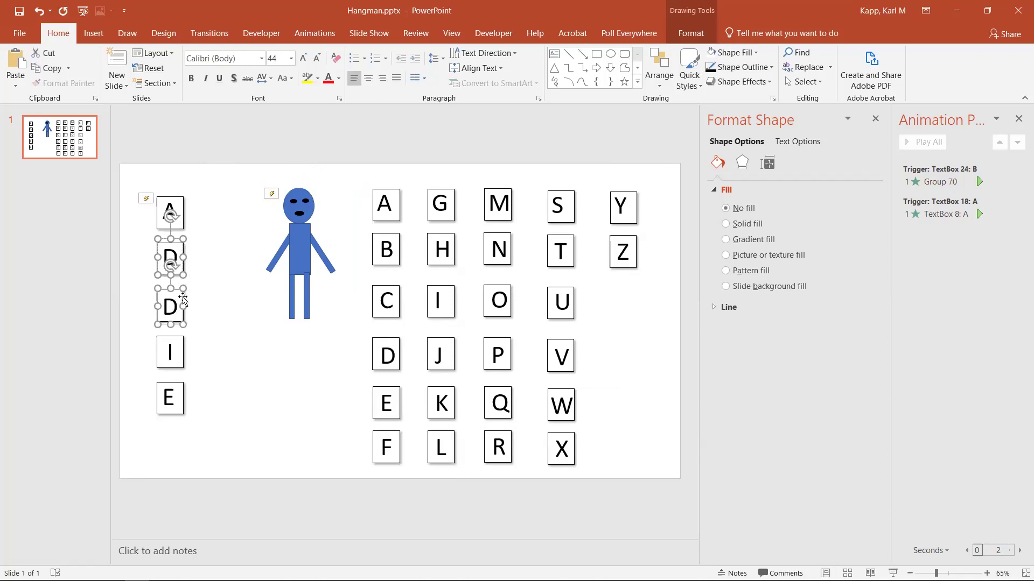
pyautogui.click(179, 296)
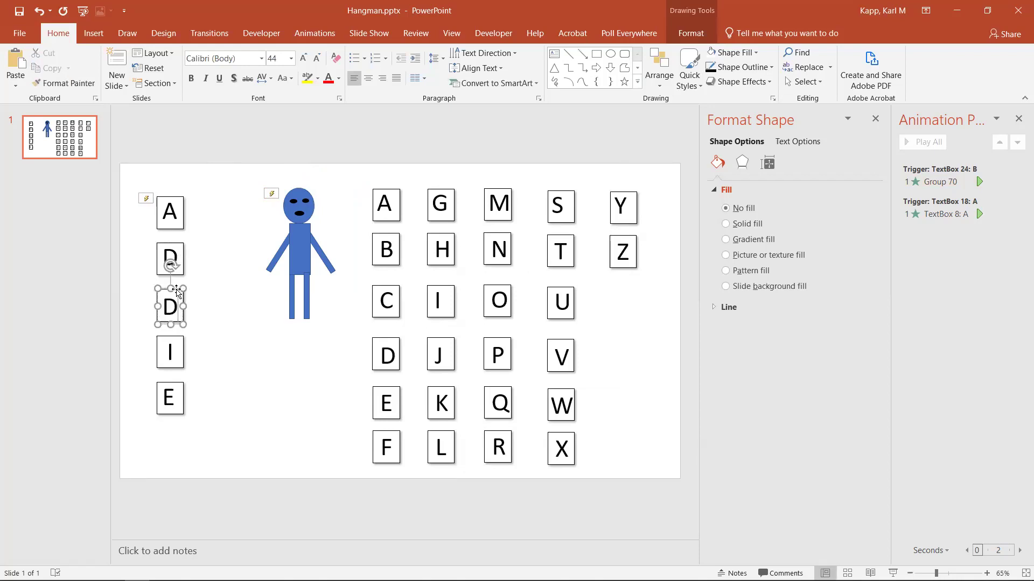
pyautogui.click(177, 287)
pyautogui.click(179, 299)
pyautogui.keyDown('shift'); pyautogui.click(181, 263); pyautogui.keyUp('shift')
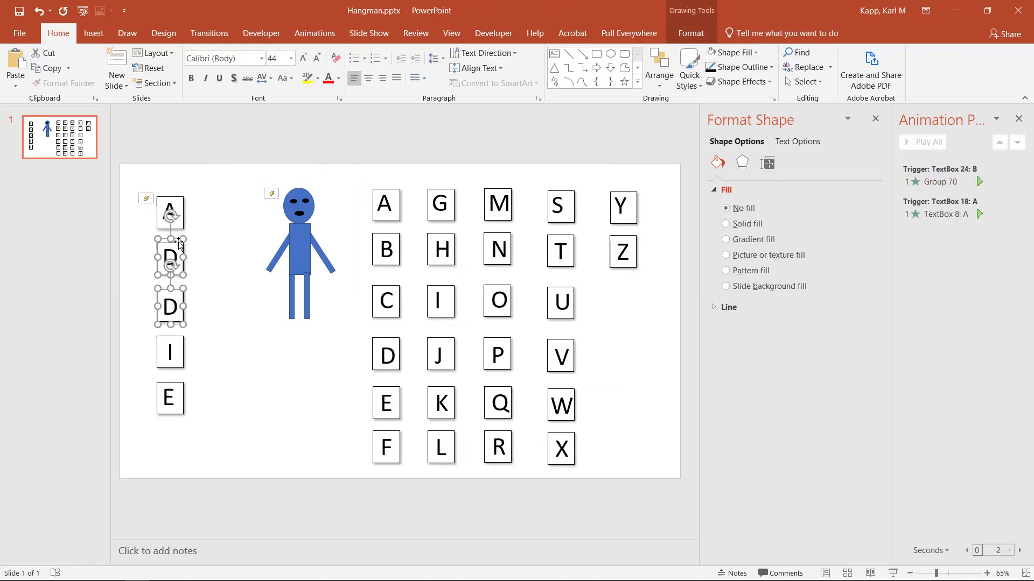
pyautogui.click(305, 33)
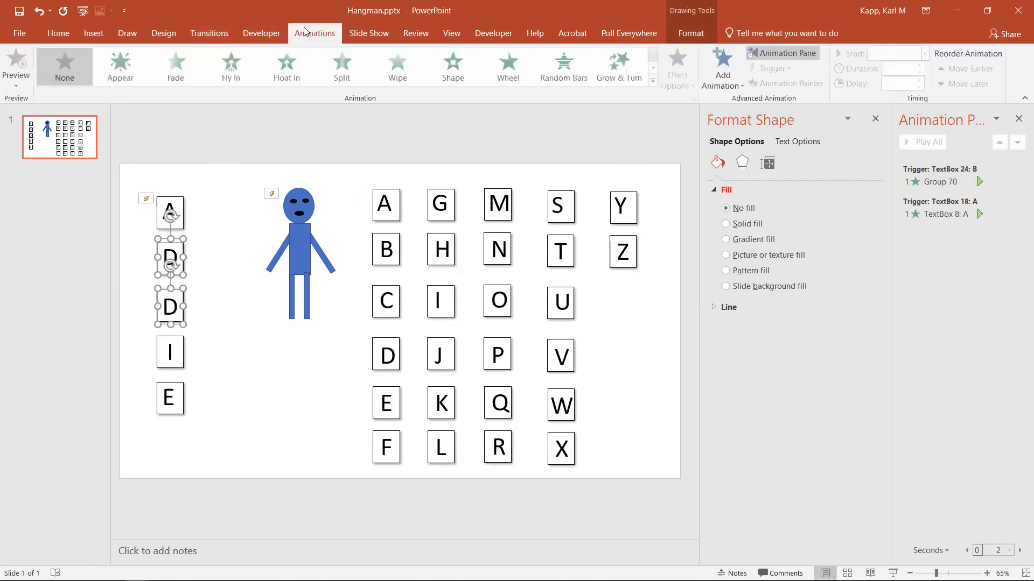
pyautogui.click(120, 65)
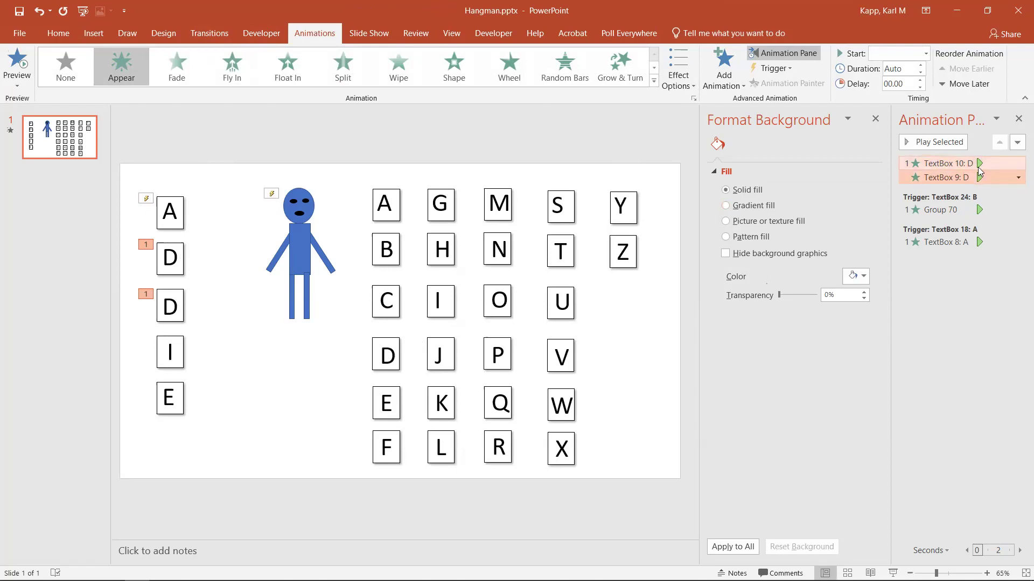
# Step: Set the Appear animations of both ADDIE-column D tiles to start on click of TextBox 26: D
pyautogui.click(1018, 179)
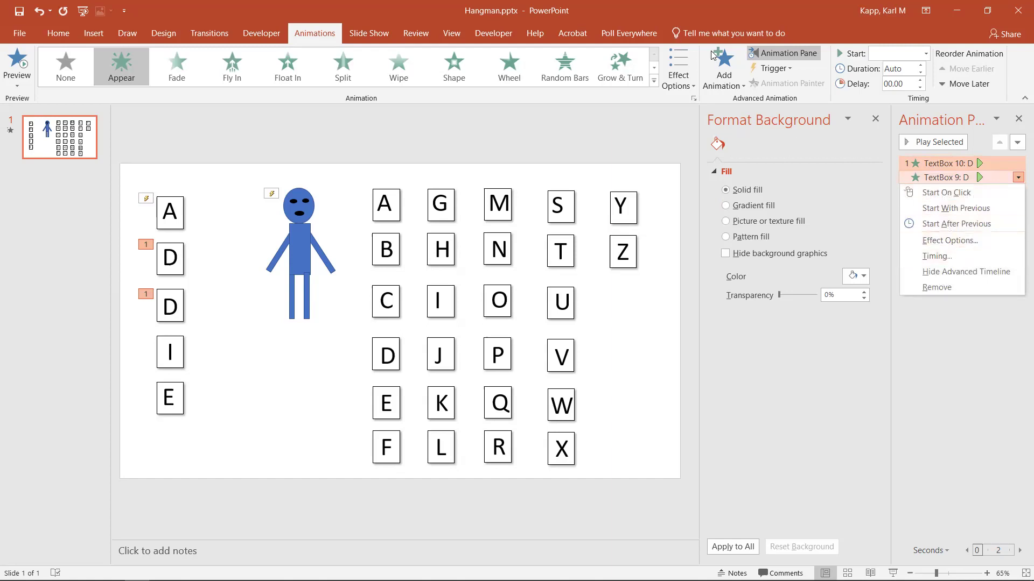
pyautogui.click(961, 255)
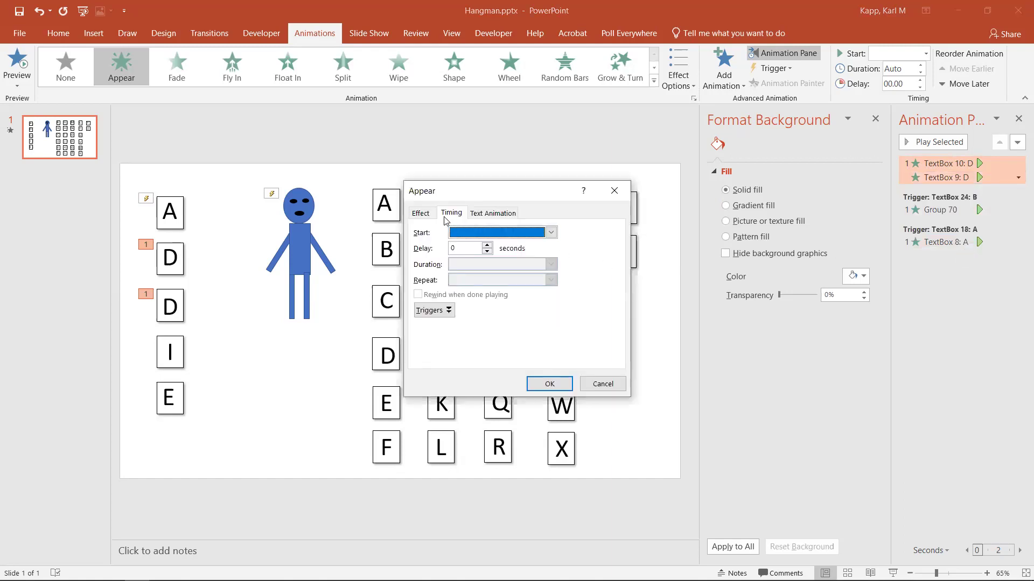
pyautogui.click(426, 215)
pyautogui.click(487, 216)
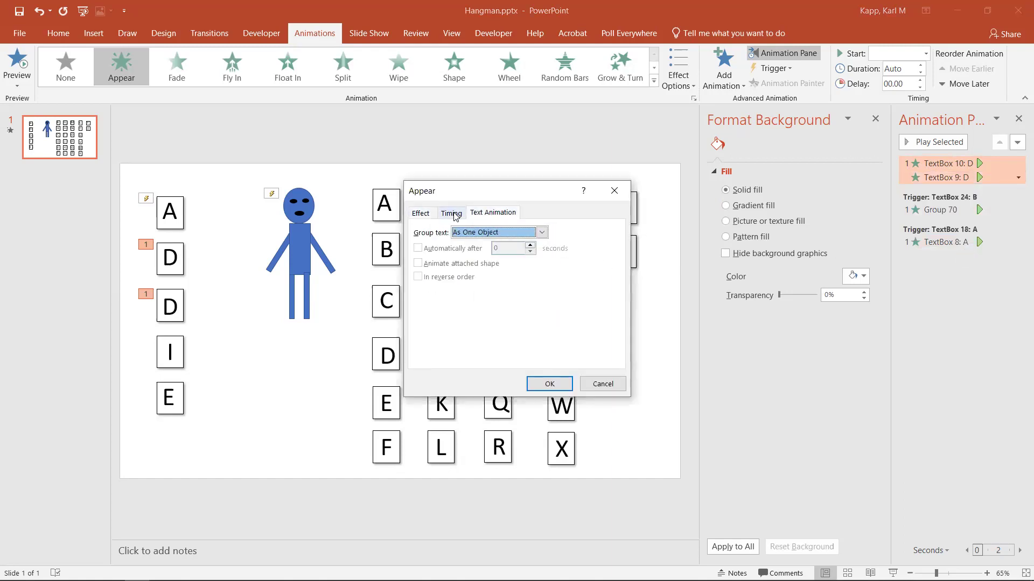
pyautogui.click(455, 215)
pyautogui.click(450, 311)
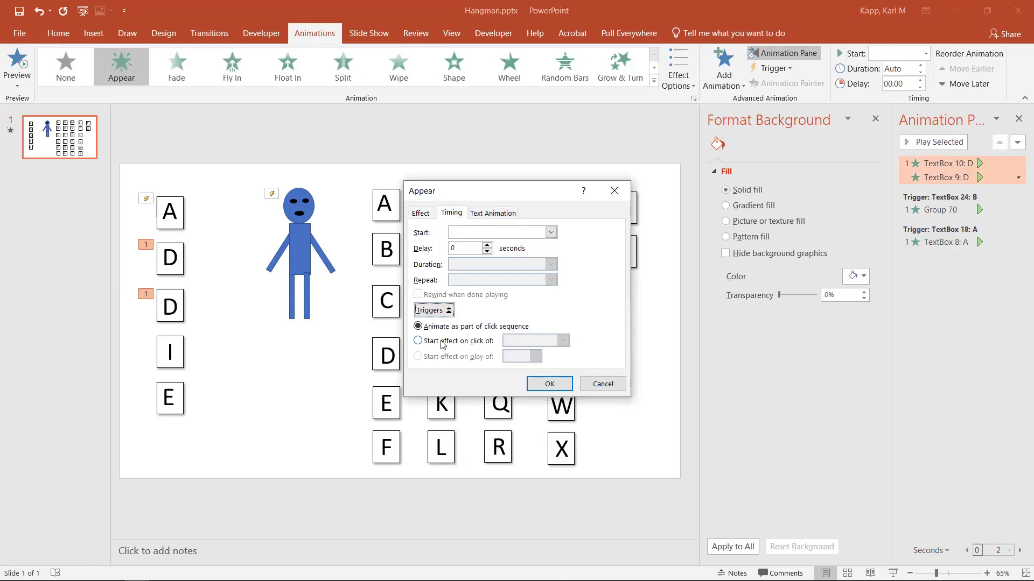
pyautogui.click(442, 345)
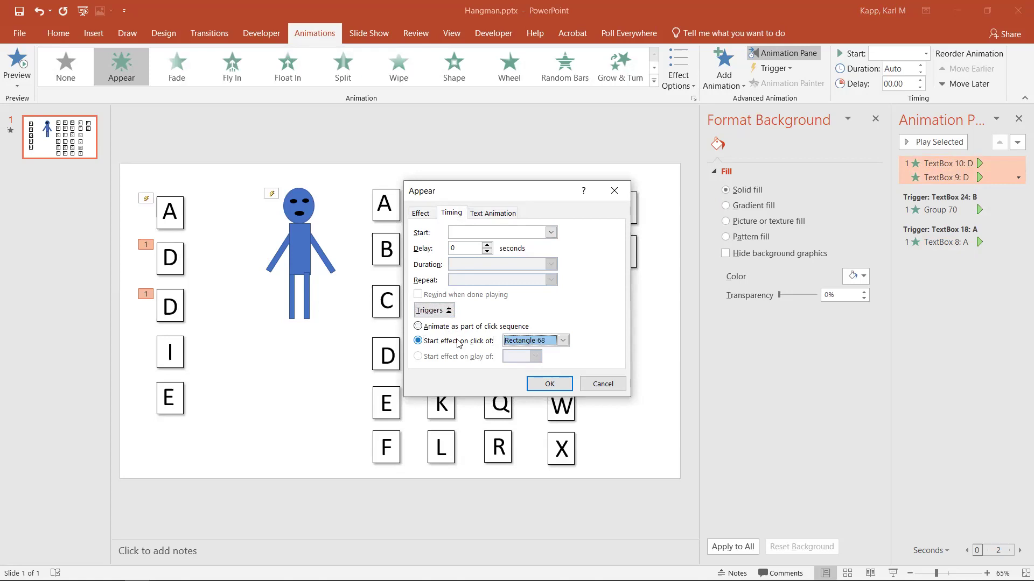
pyautogui.click(563, 341)
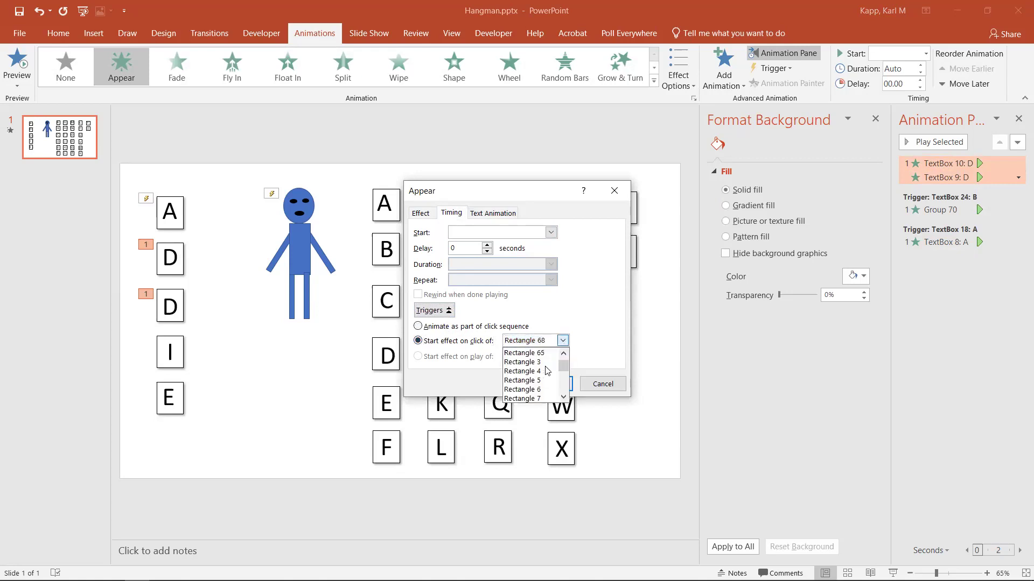
pyautogui.scroll(-1, 547, 370)
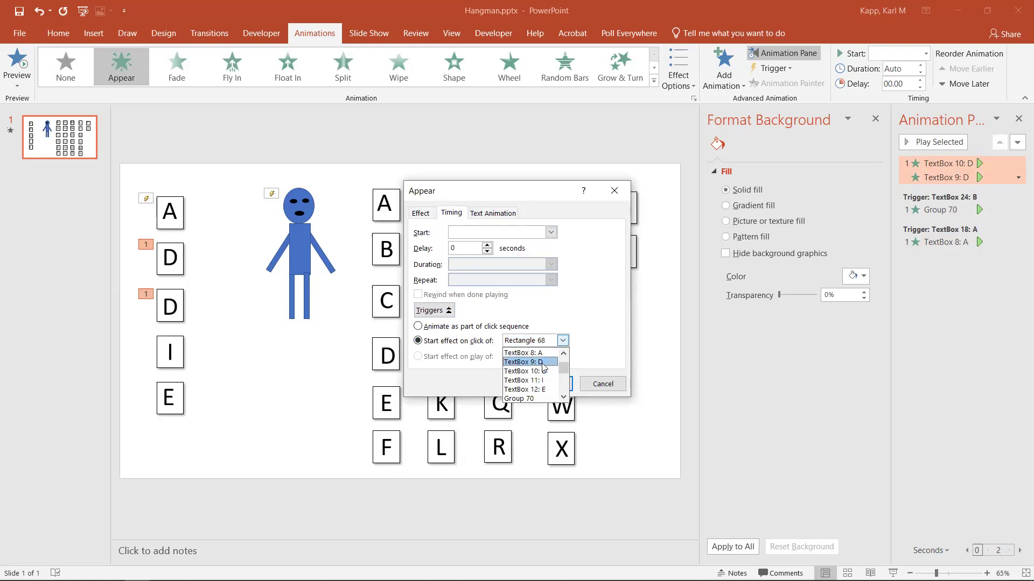
pyautogui.scroll(-5, 543, 368)
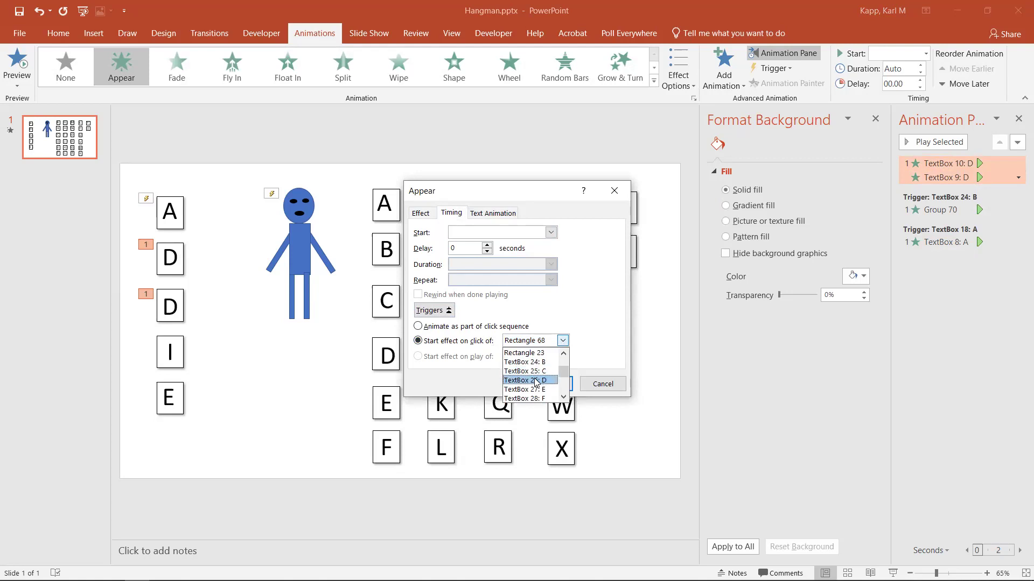
pyautogui.click(534, 380)
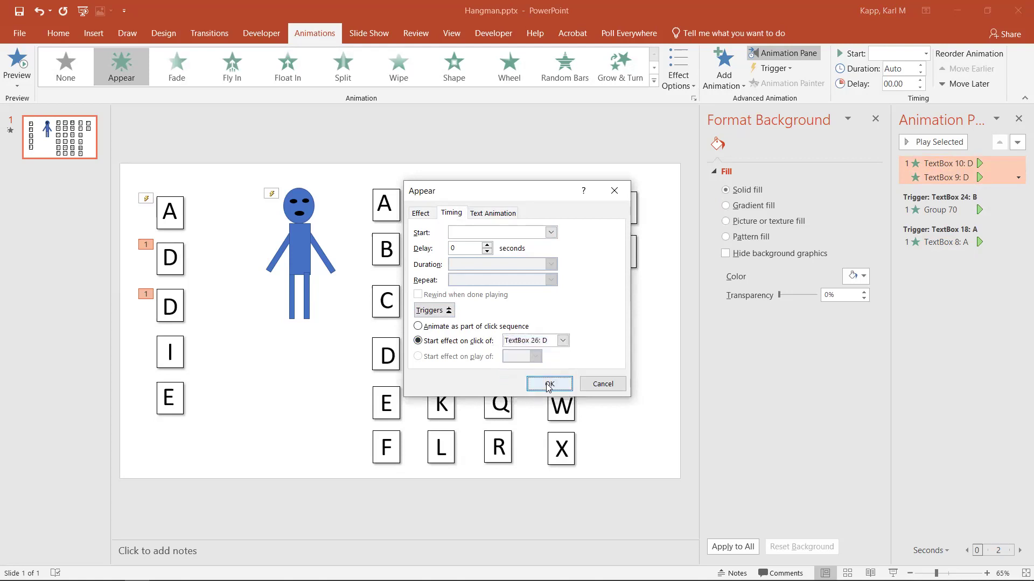
pyautogui.click(557, 380)
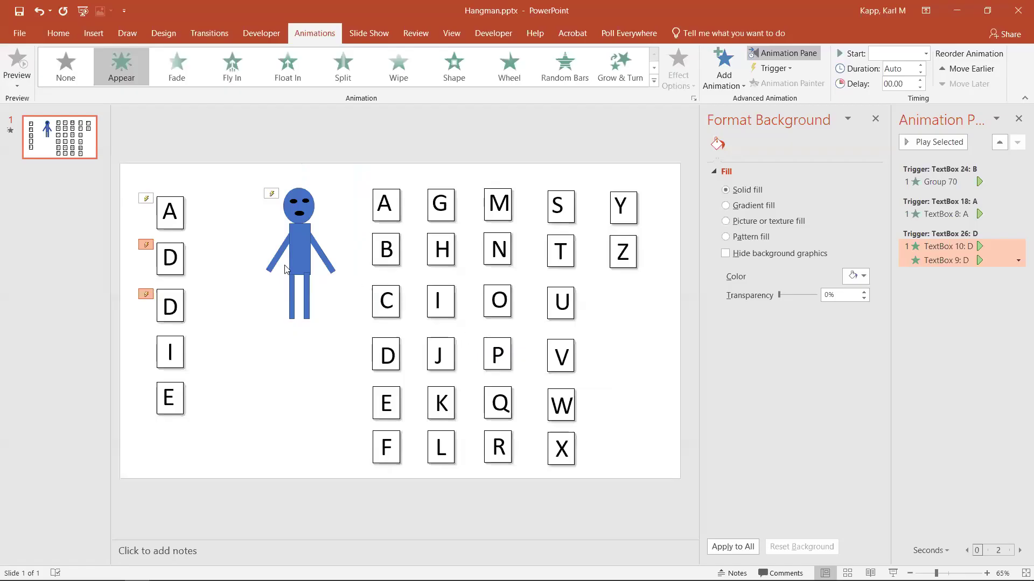
# Step: Apply the Appear animation to the hangman's arm nearest the ADDIE column and trigger it on click of TextBox 25: C
pyautogui.click(279, 255)
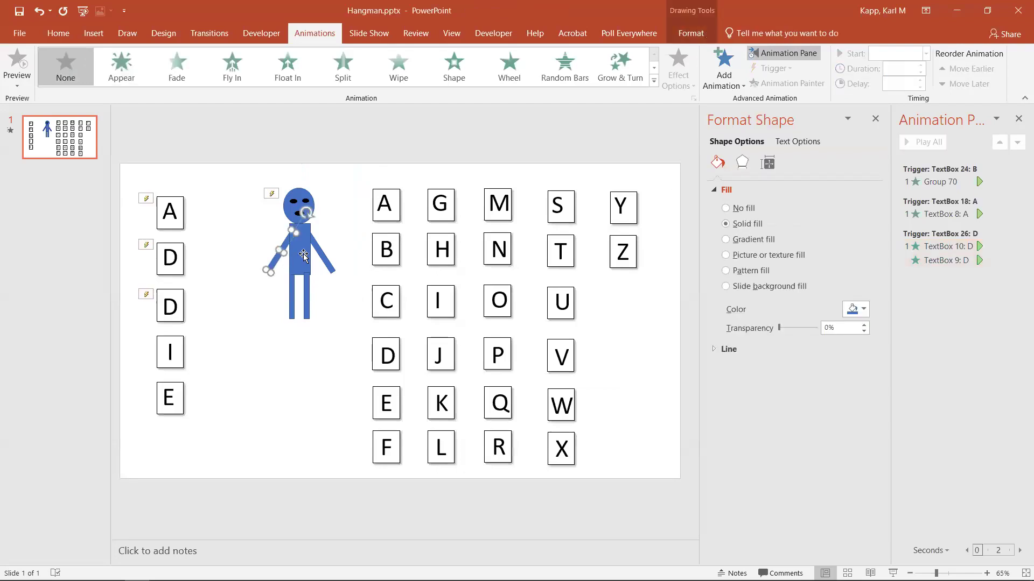
pyautogui.click(122, 63)
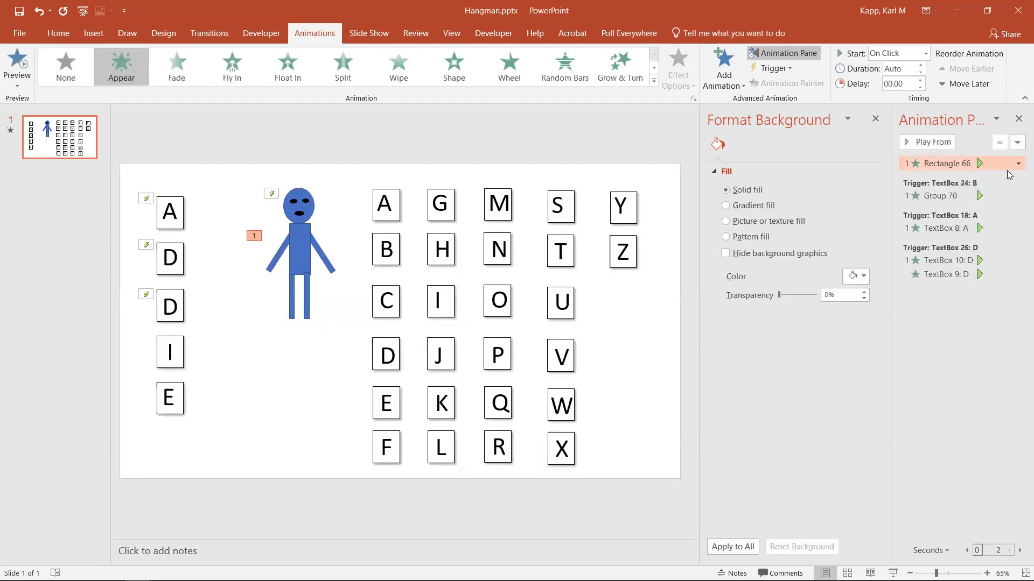
pyautogui.click(1018, 167)
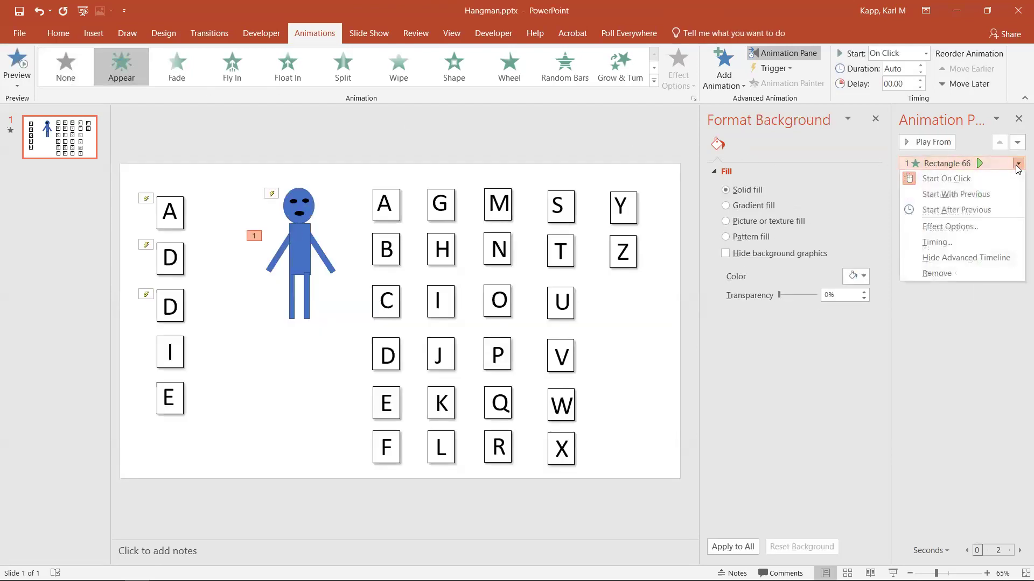
pyautogui.click(958, 239)
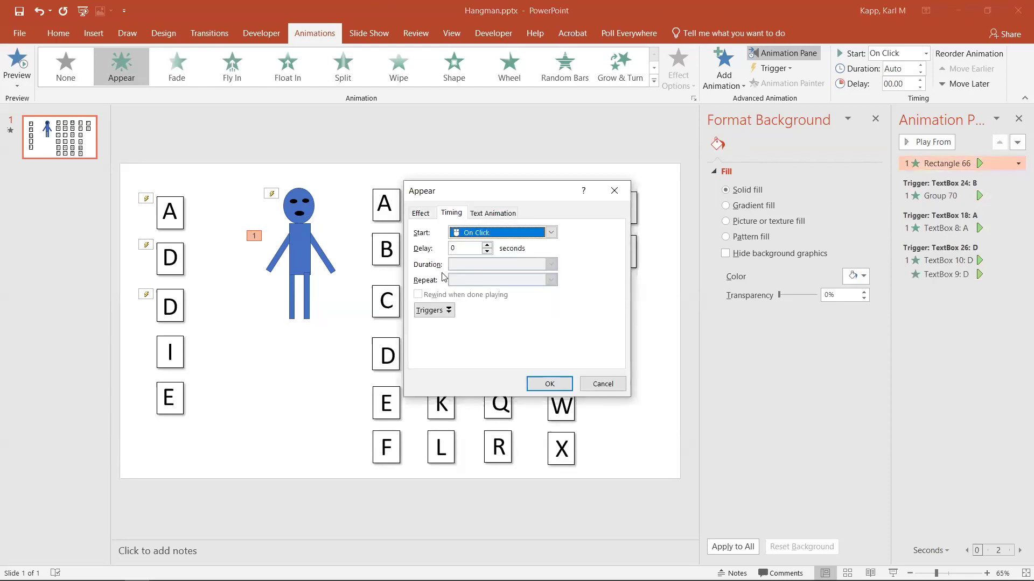
pyautogui.click(454, 308)
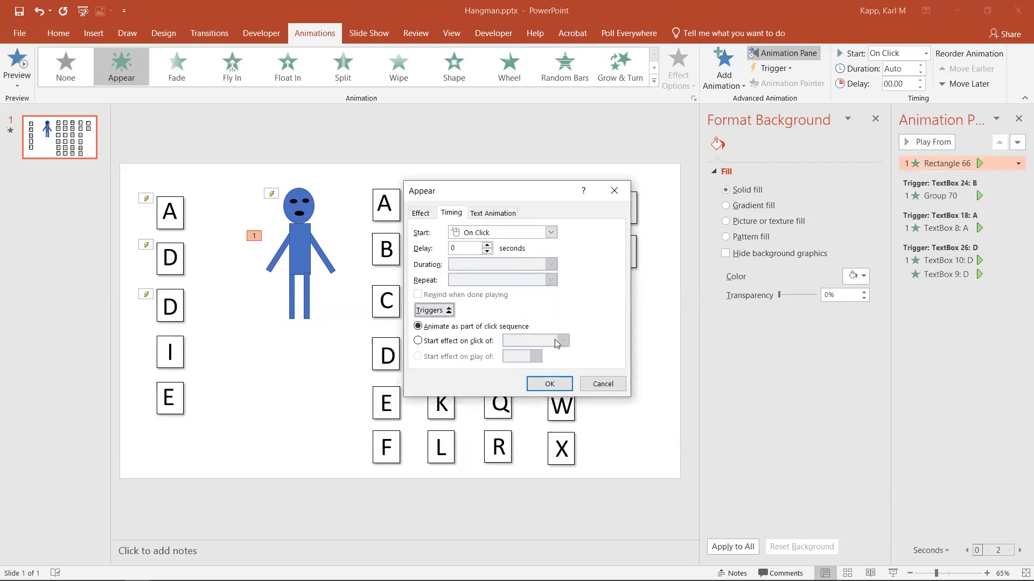
pyautogui.click(435, 345)
pyautogui.click(562, 341)
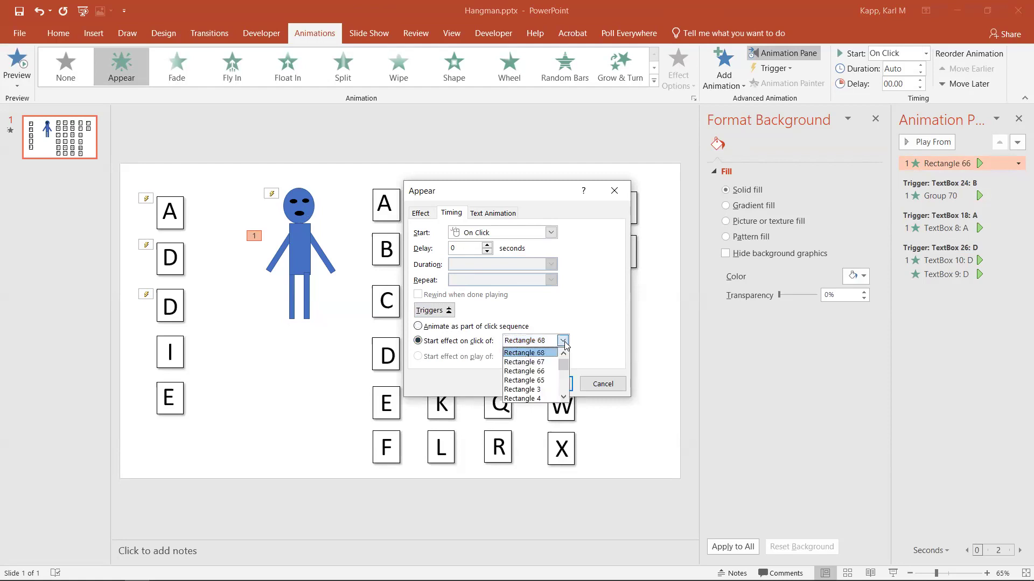
pyautogui.scroll(-3, 542, 372)
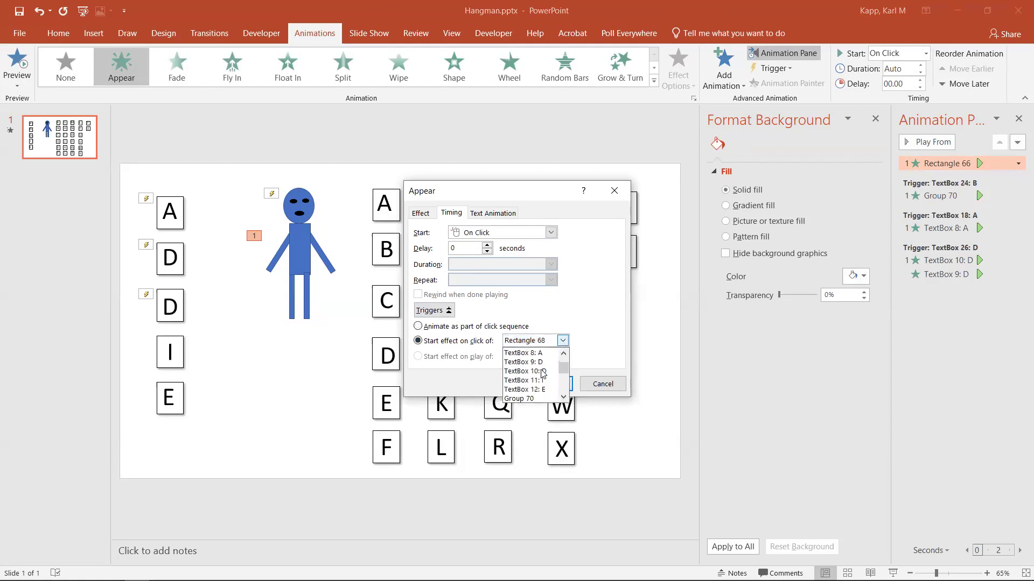
pyautogui.scroll(-4, 542, 372)
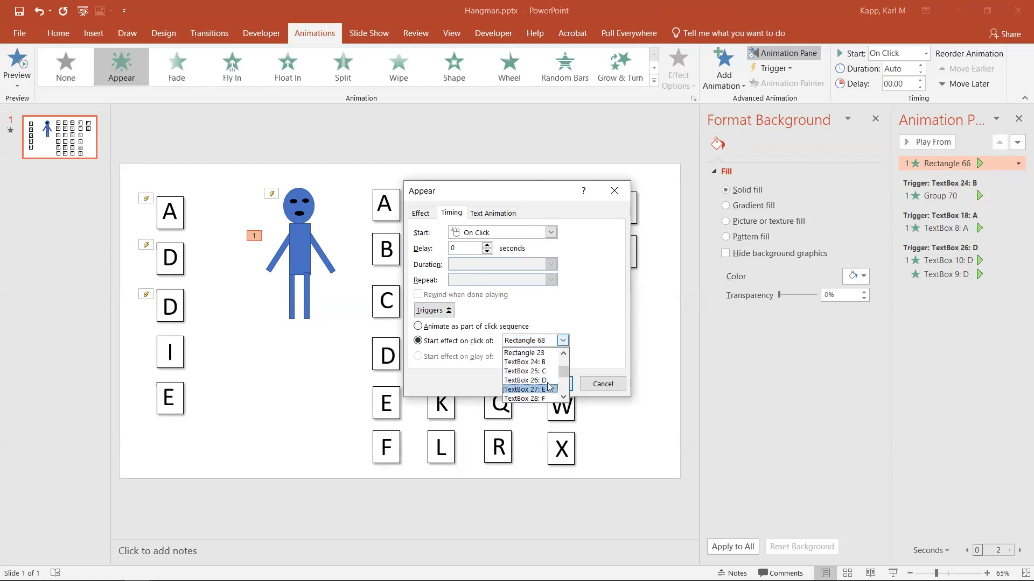
pyautogui.click(544, 372)
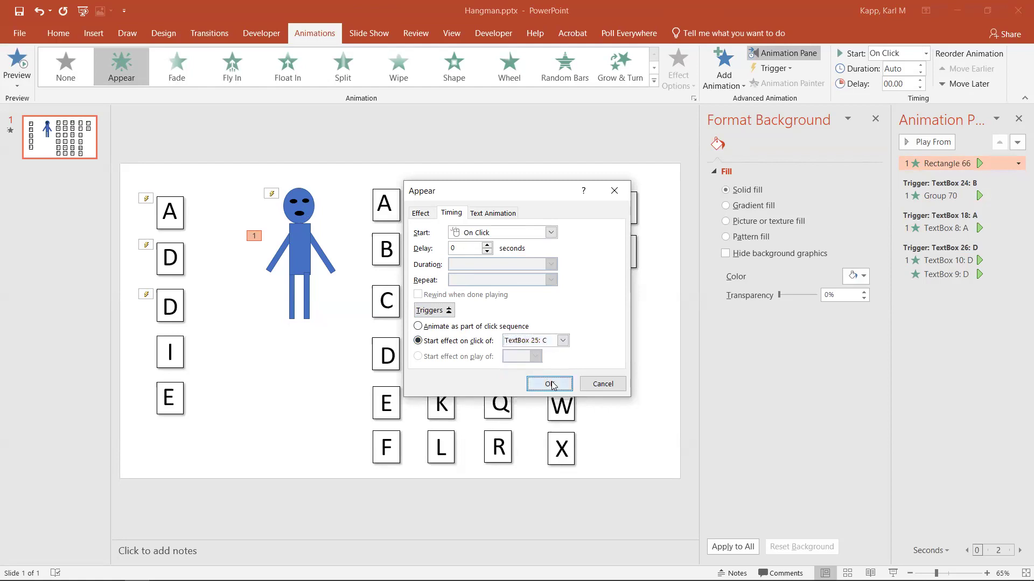
pyautogui.click(566, 384)
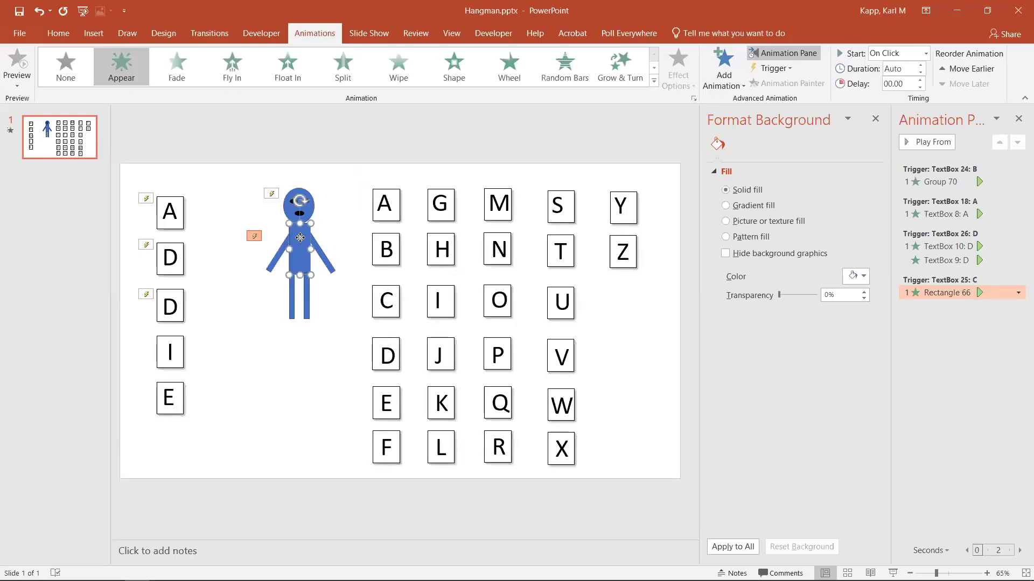
# Step: Give the hangman's torso an Appear animation triggered on click of TextBox 27: E, and start the slide show
pyautogui.click(130, 68)
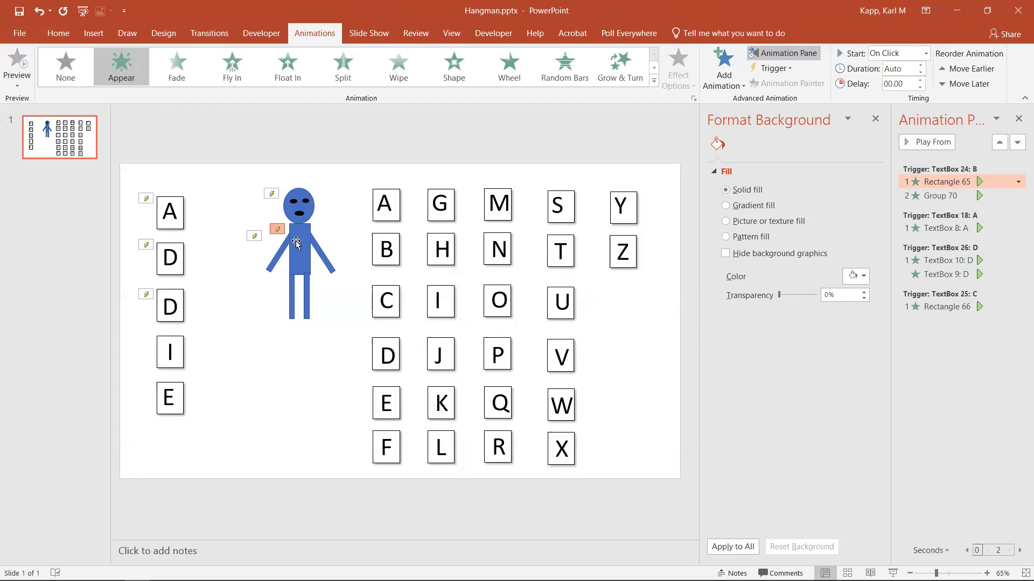
pyautogui.click(1016, 182)
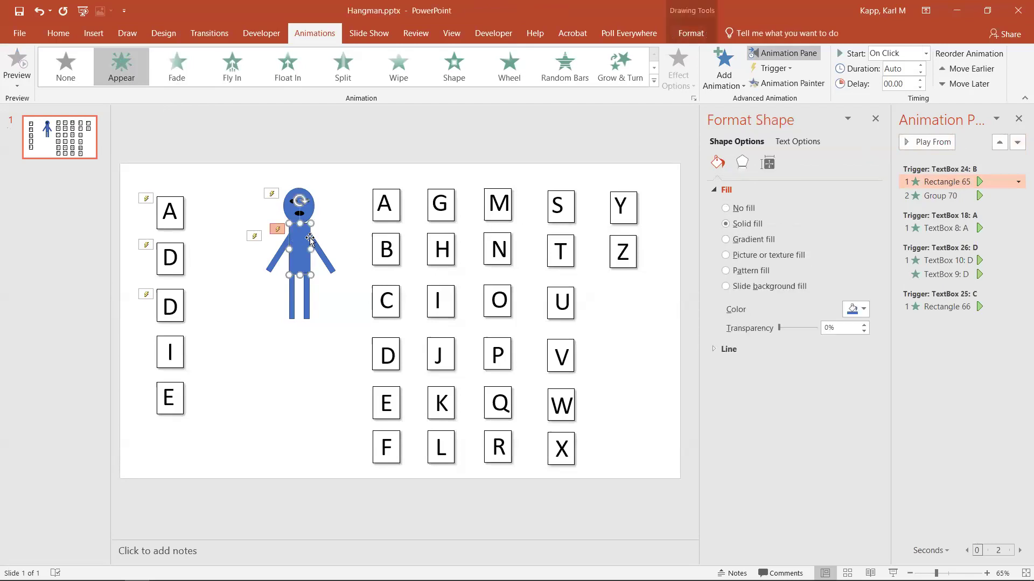
pyautogui.click(1017, 185)
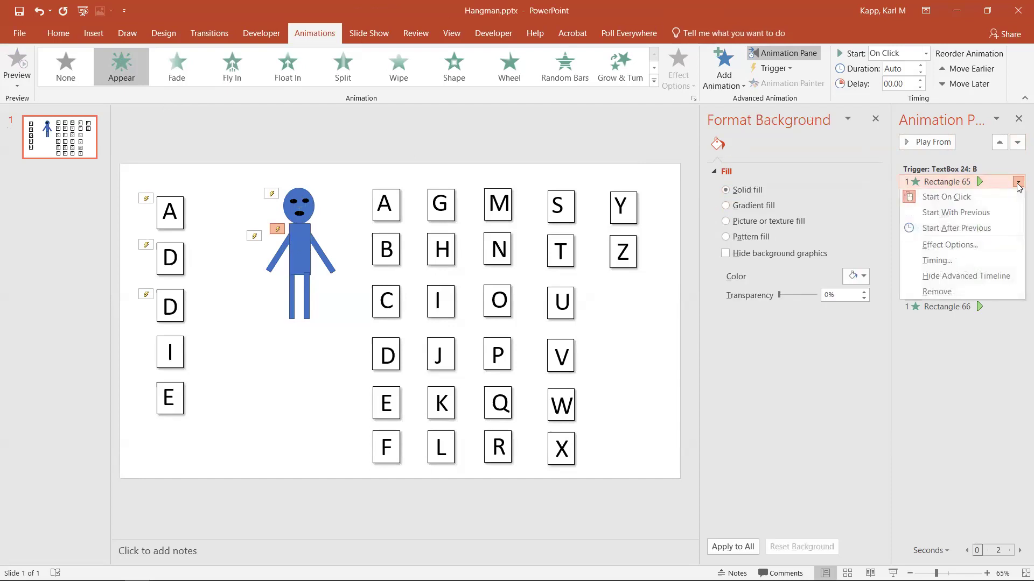
pyautogui.click(962, 266)
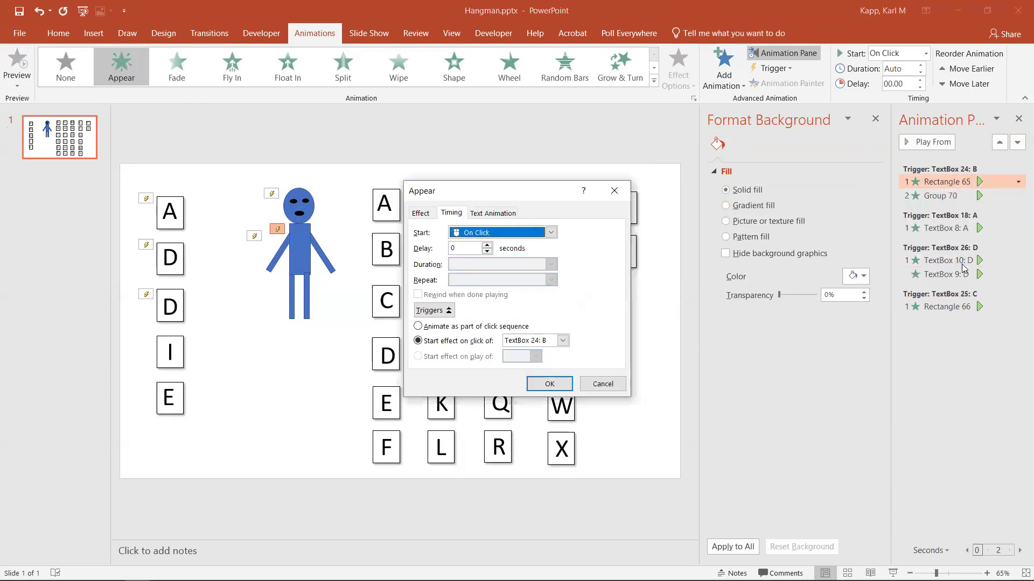
pyautogui.click(562, 341)
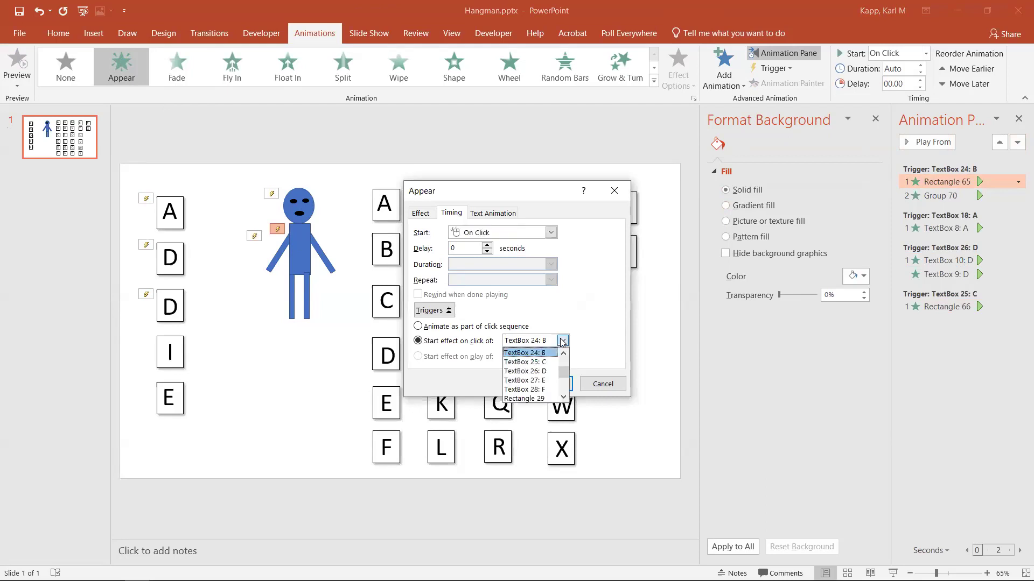
pyautogui.click(553, 381)
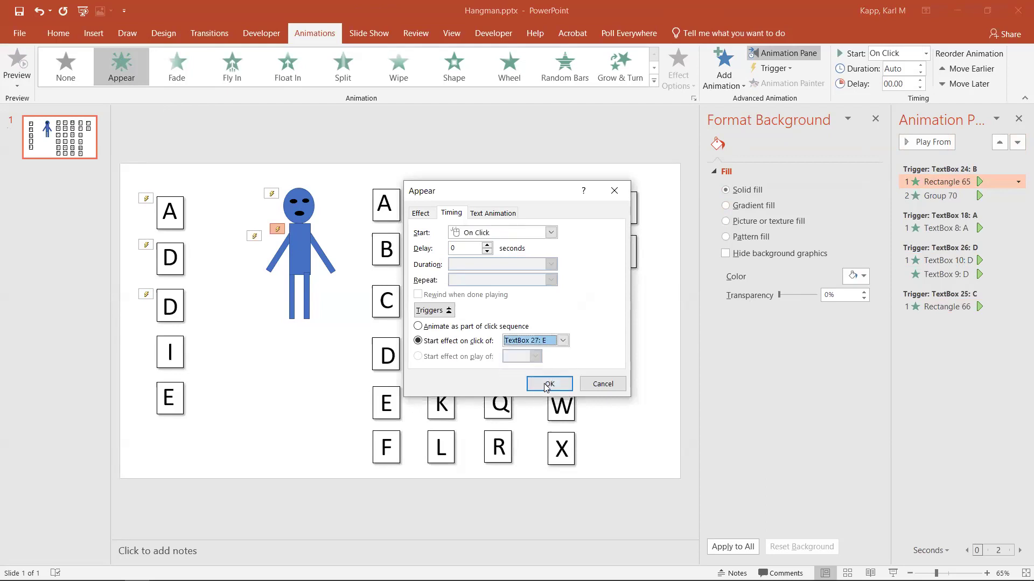
pyautogui.click(546, 386)
pyautogui.click(892, 574)
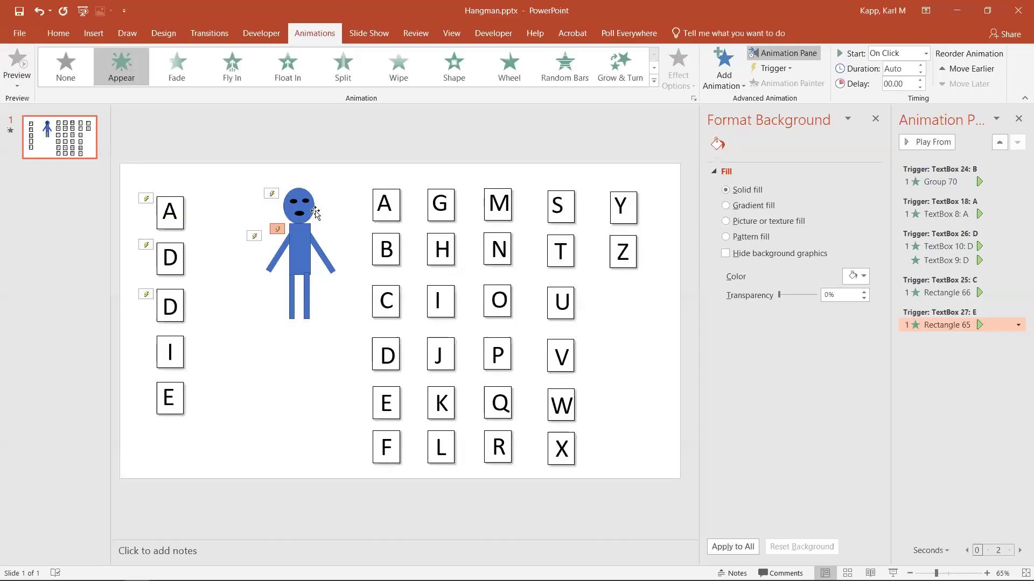
# Step: Draw a foot rectangle about 0.1" high and 0.36" wide under the hangman's leg nearest the alphabet, and fill it black
pyautogui.click(90, 34)
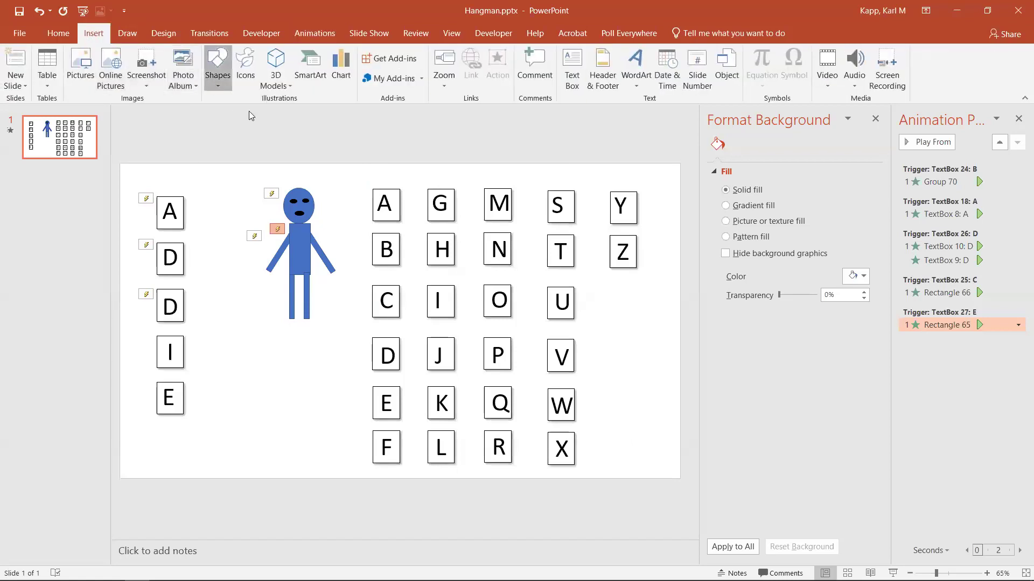
pyautogui.click(218, 78)
pyautogui.moveTo(304, 315); pyautogui.dragTo(317, 320)
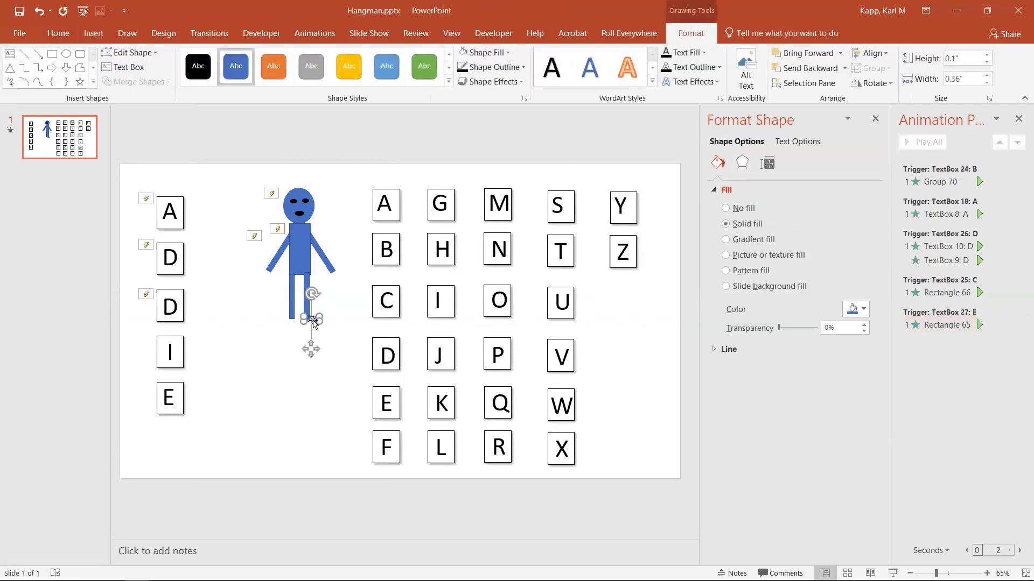
pyautogui.rightClick(313, 321)
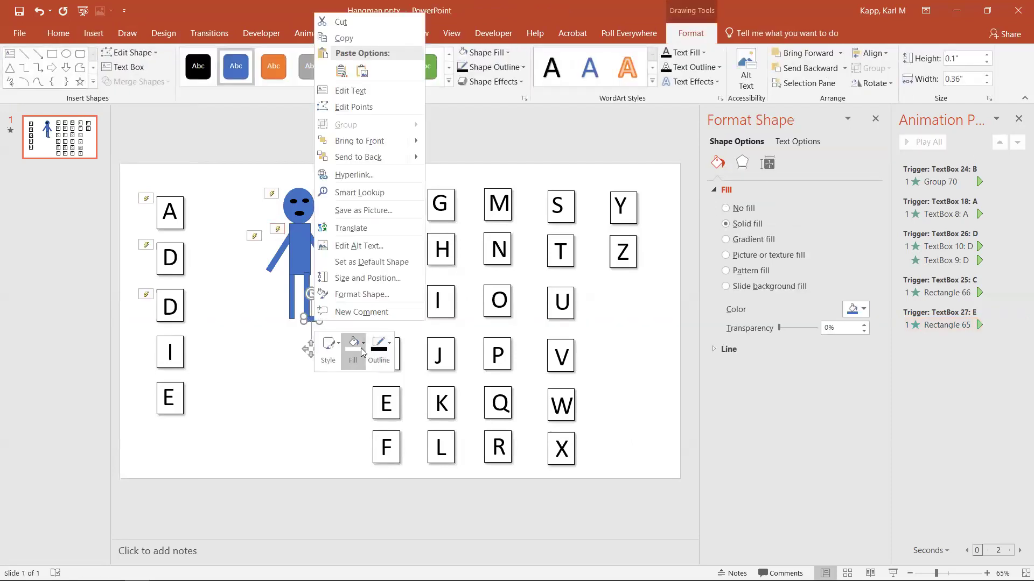
pyautogui.click(361, 346)
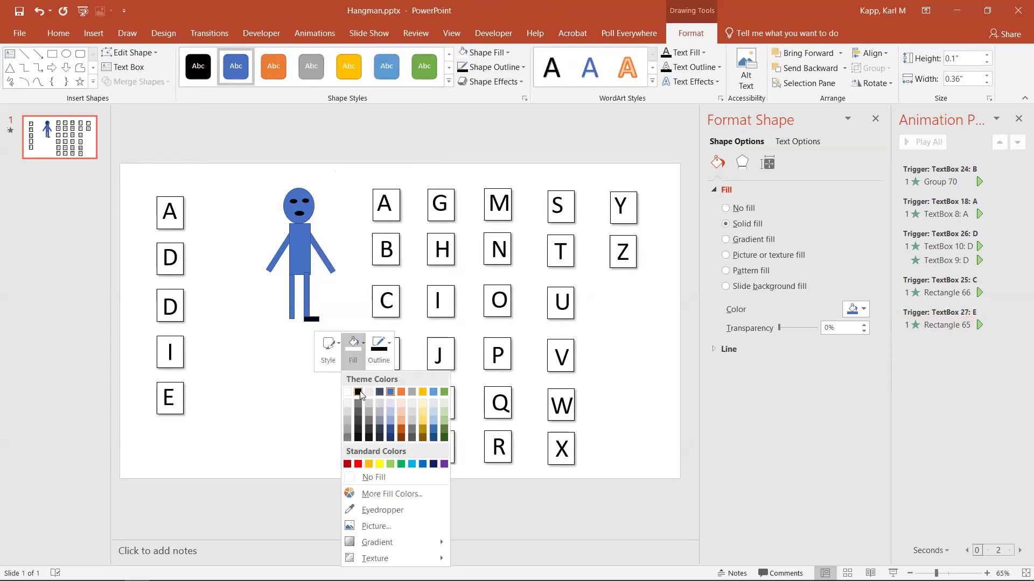
# Step: Duplicate the black foot onto the end of the hangman's other leg, and return to the animation commands
pyautogui.click(312, 322)
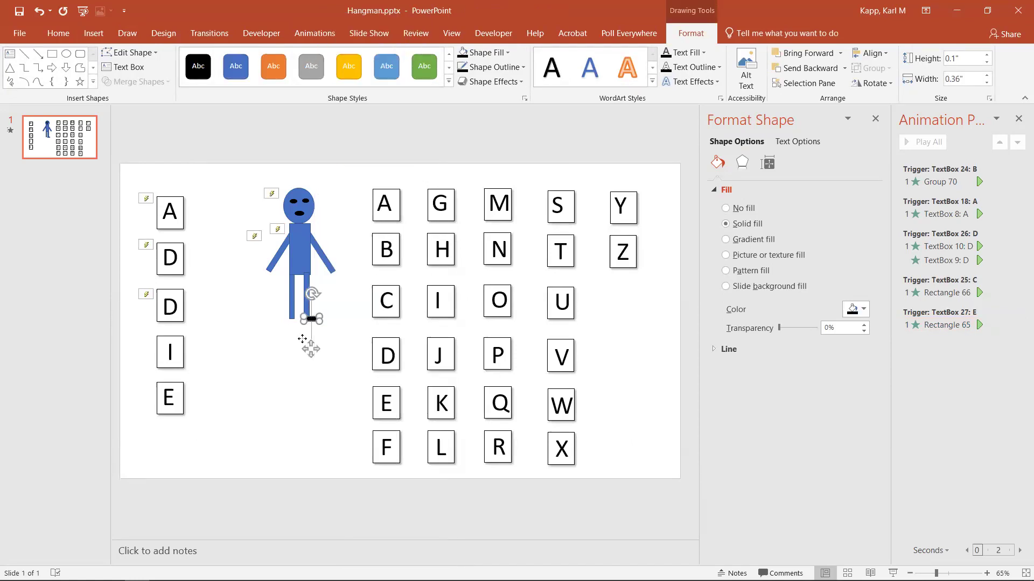
pyautogui.hotkey('ctrl', 'c')
pyautogui.hotkey('ctrl', 'v')
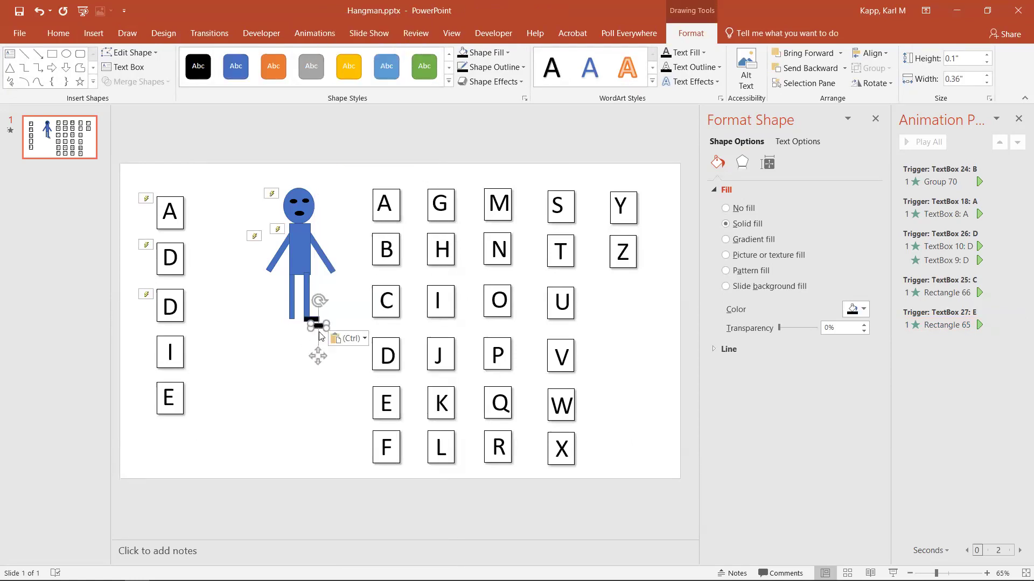
pyautogui.moveTo(311, 321); pyautogui.dragTo(285, 318)
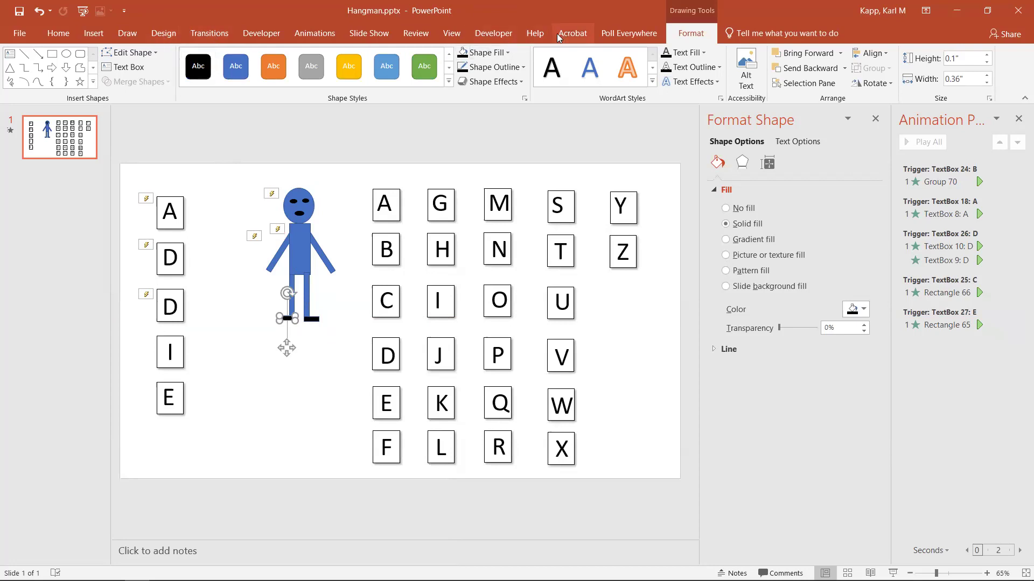
pyautogui.click(333, 34)
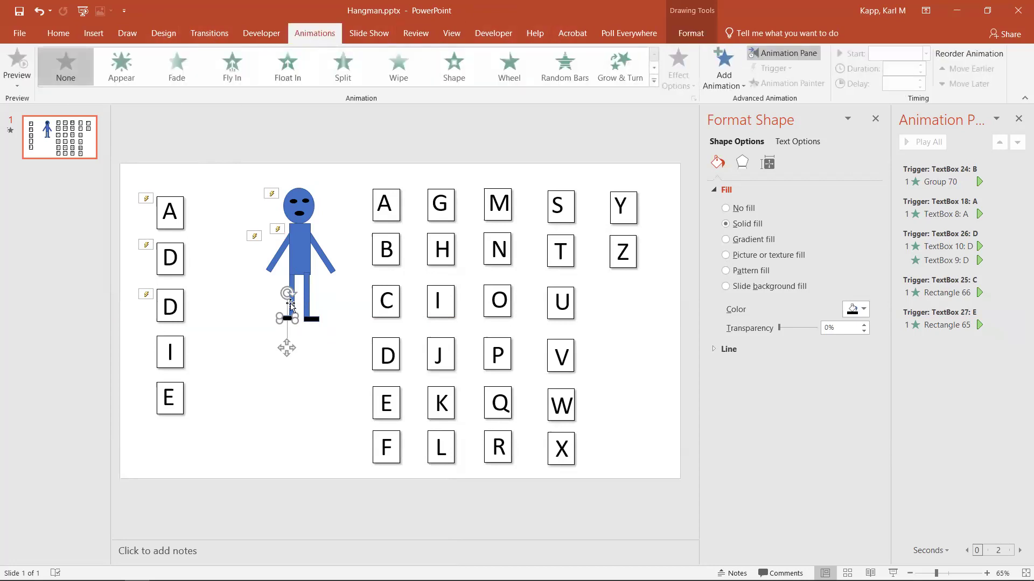
# Step: Apply the Appear animation to the hangman's foot nearest the ADDIE column and trigger it on click of TextBox 28: F
pyautogui.click(125, 66)
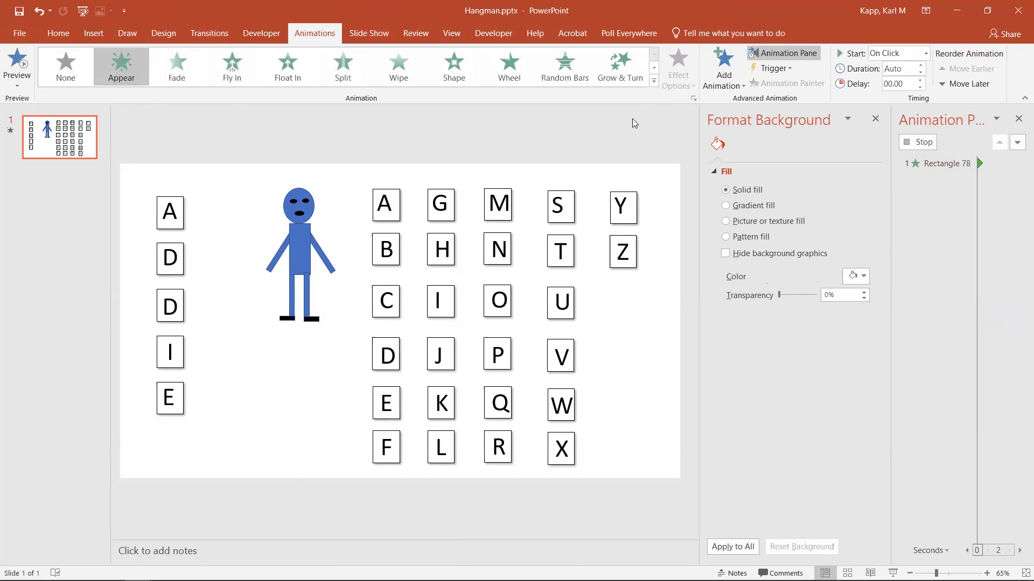
pyautogui.click(1018, 164)
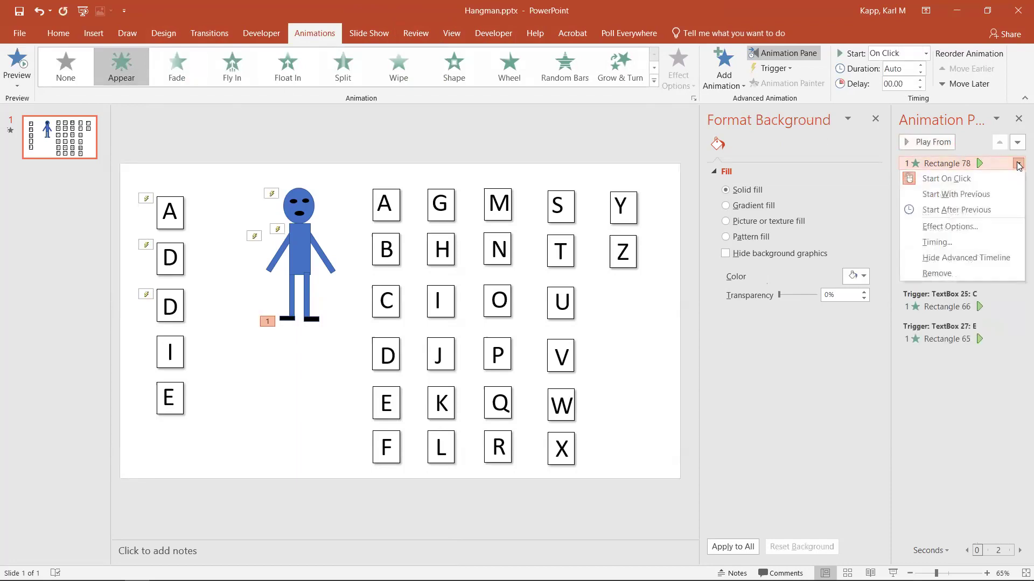
pyautogui.click(954, 239)
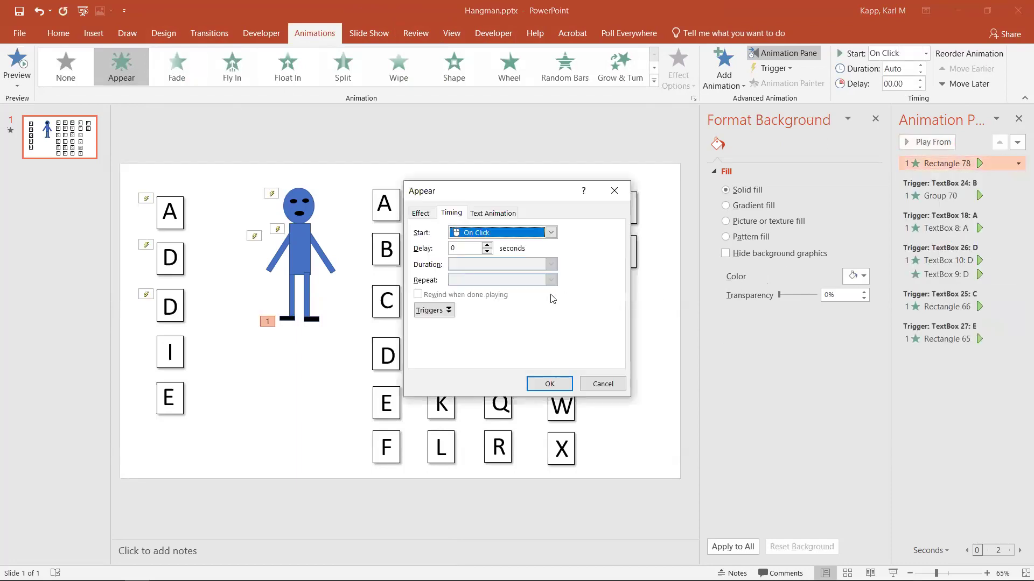
pyautogui.click(436, 310)
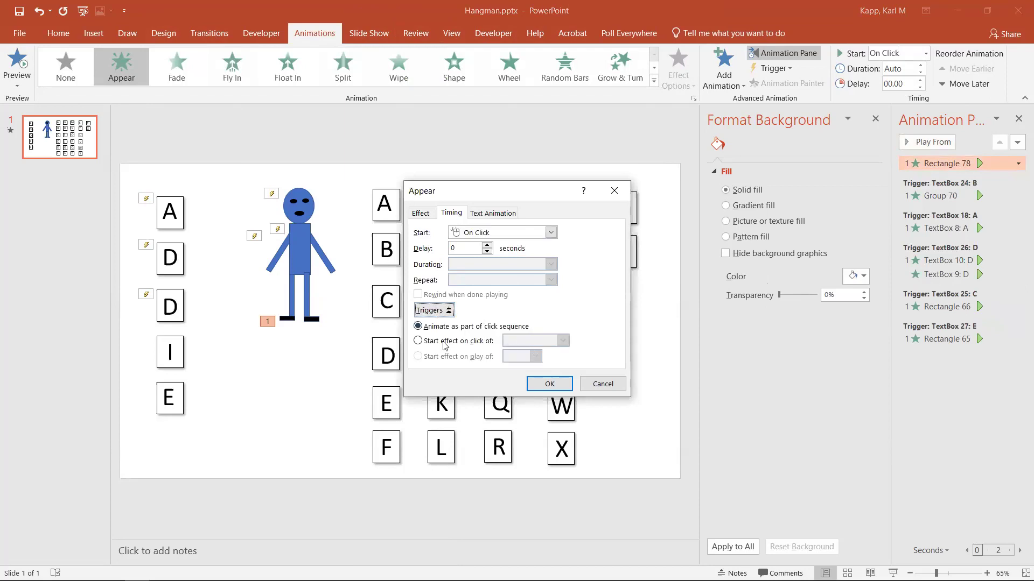
pyautogui.click(437, 341)
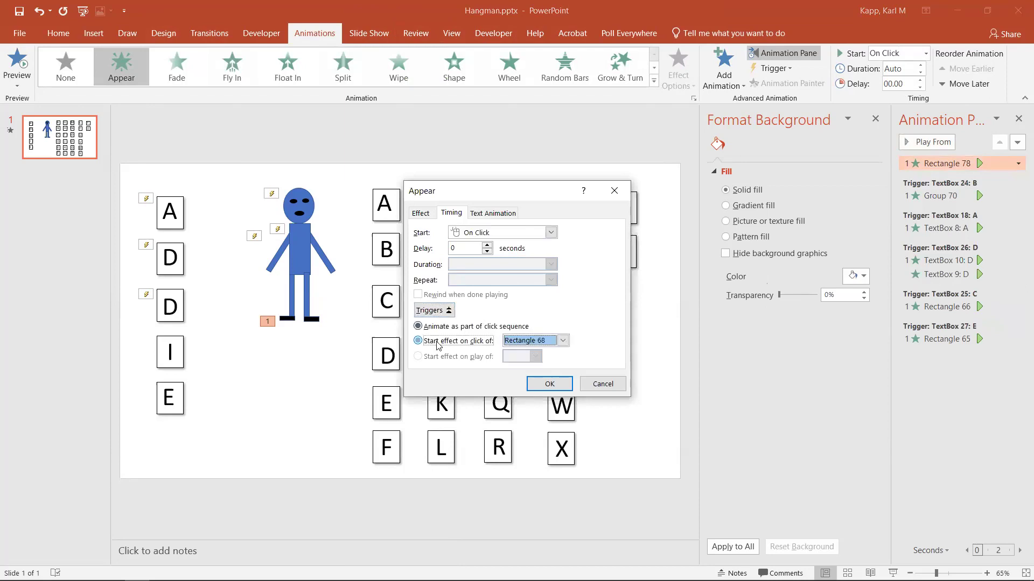
pyautogui.click(563, 340)
pyautogui.scroll(-2, 556, 354)
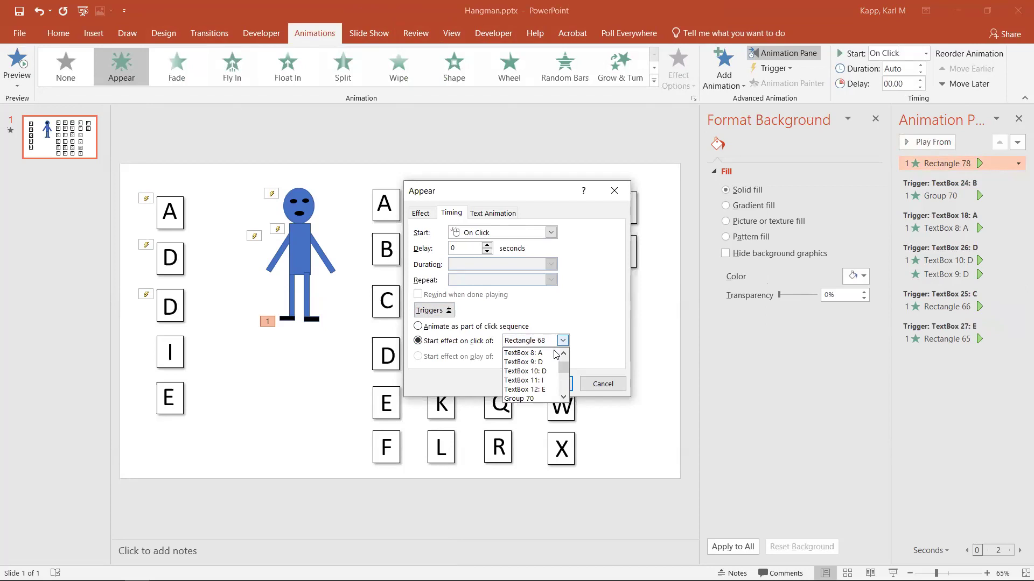
pyautogui.scroll(-4, 550, 355)
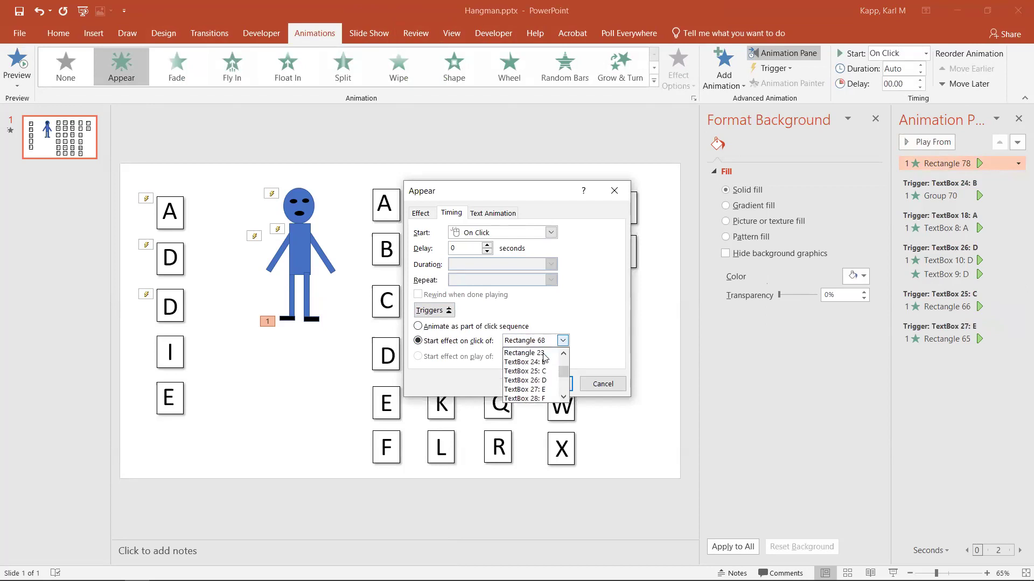
pyautogui.click(536, 399)
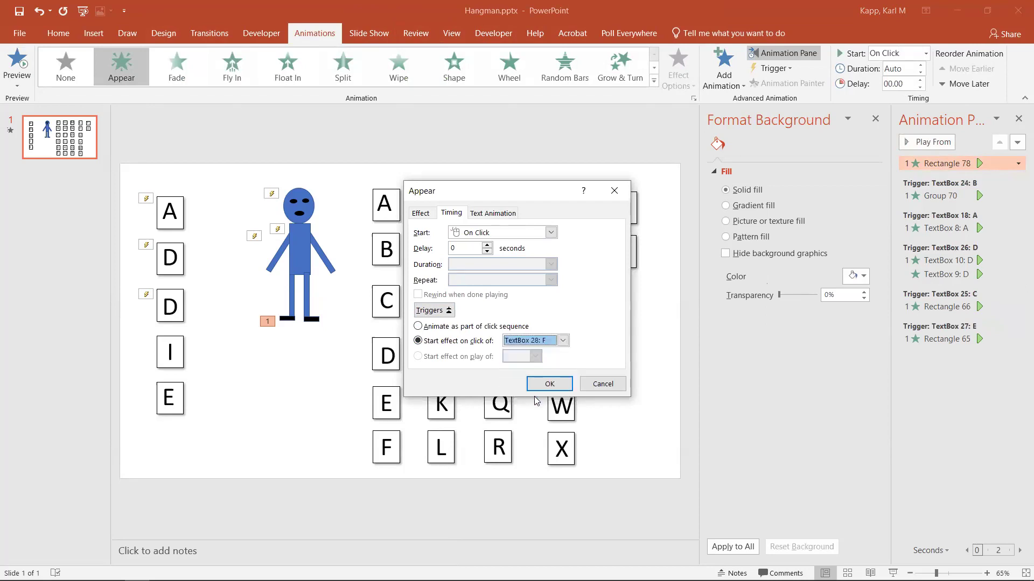
pyautogui.click(544, 384)
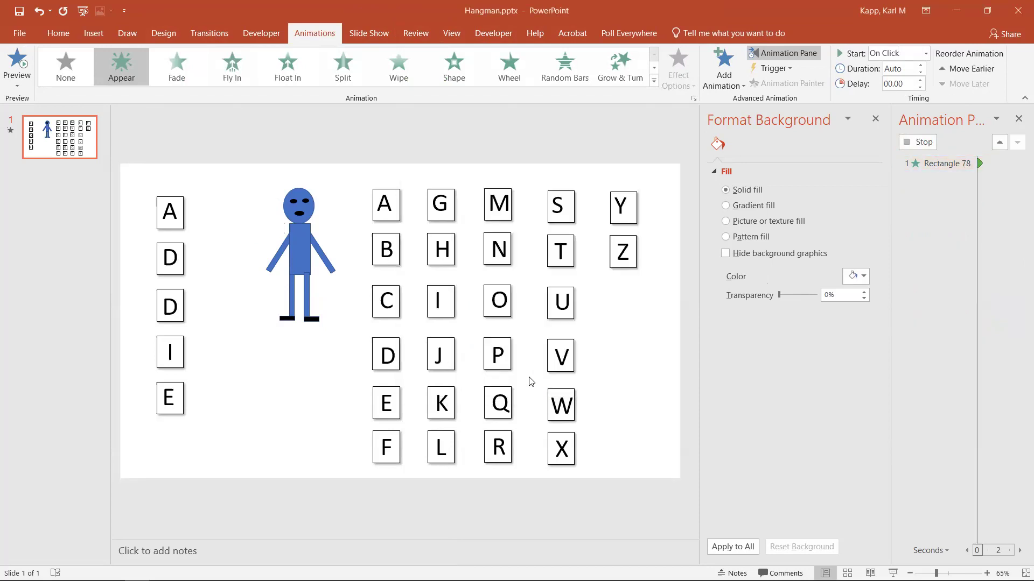
# Step: Give the hangman's foot nearest the alphabet an Appear animation triggered on click of TextBox 28: F
pyautogui.click(312, 319)
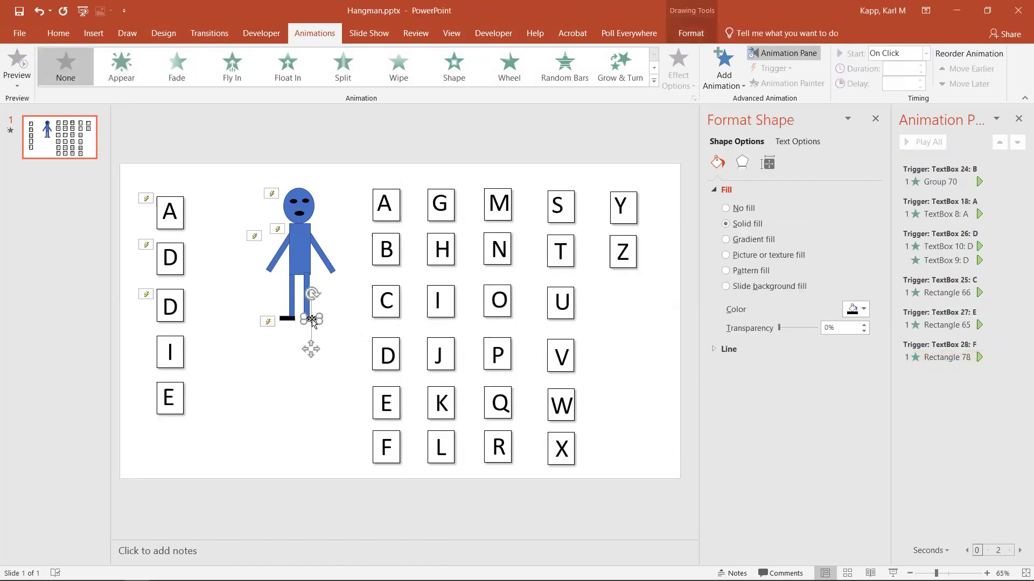
pyautogui.click(120, 65)
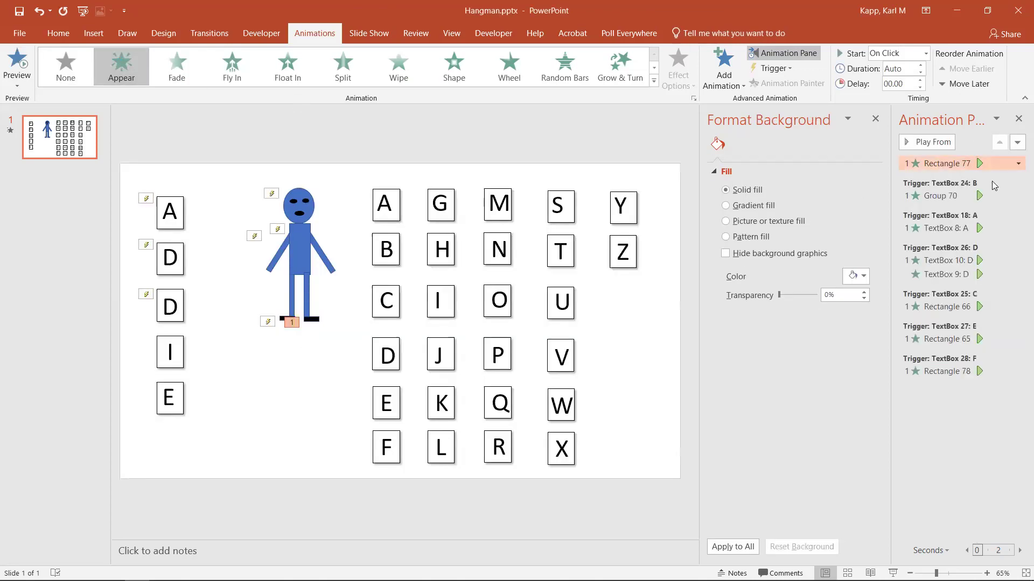
pyautogui.click(1017, 164)
pyautogui.click(963, 242)
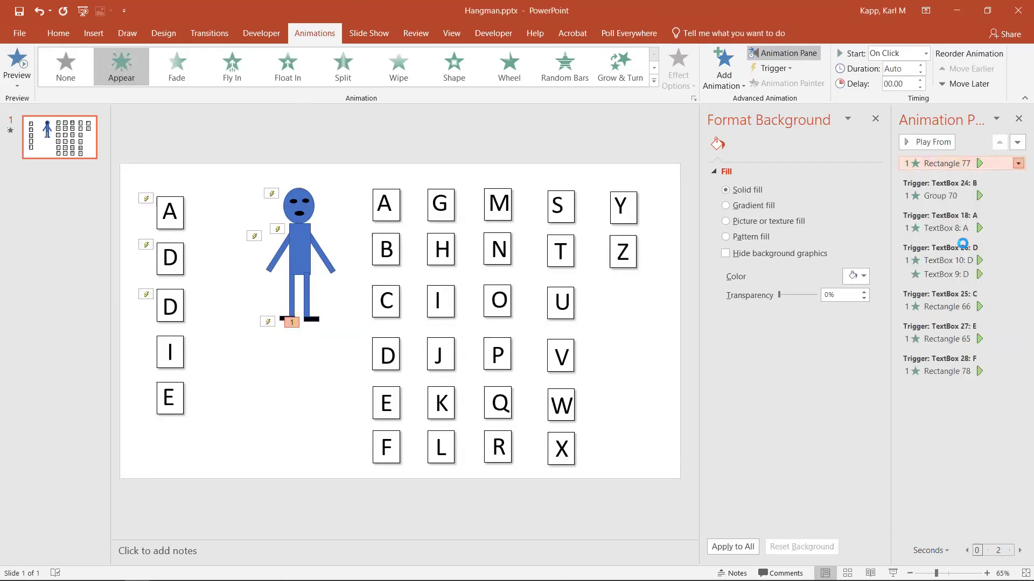
pyautogui.click(434, 311)
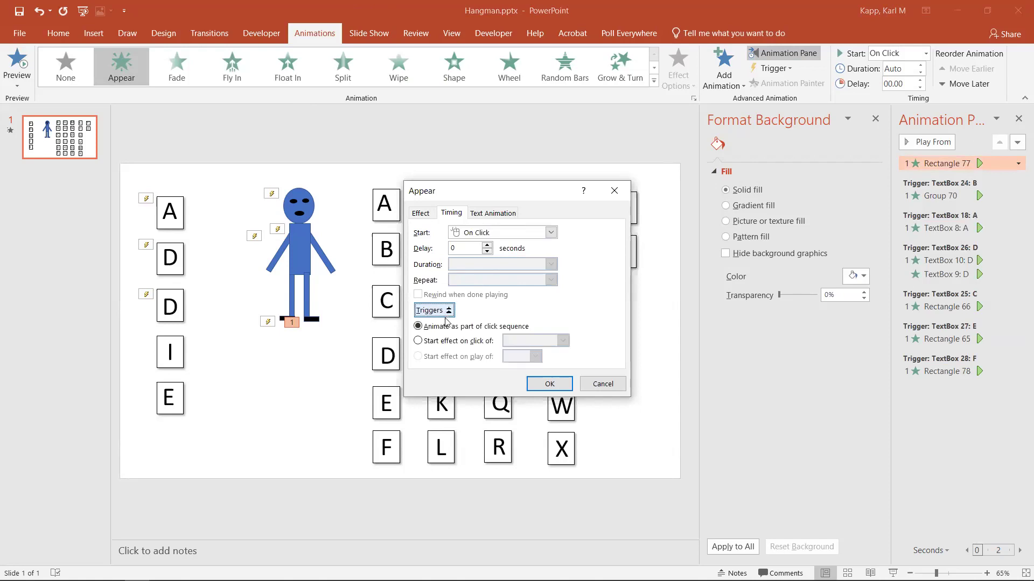
pyautogui.click(446, 342)
pyautogui.click(562, 341)
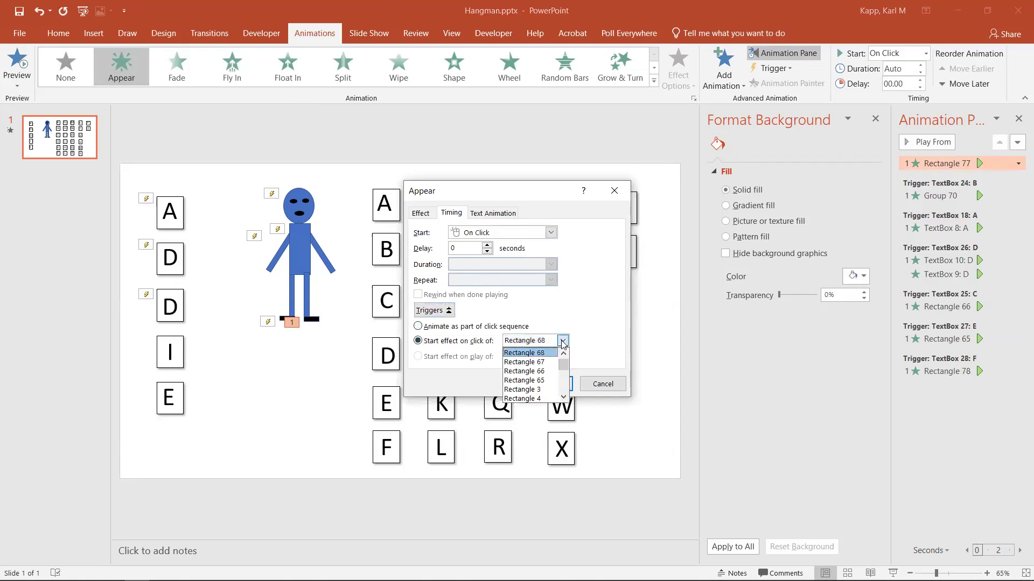
pyautogui.scroll(-2, 555, 380)
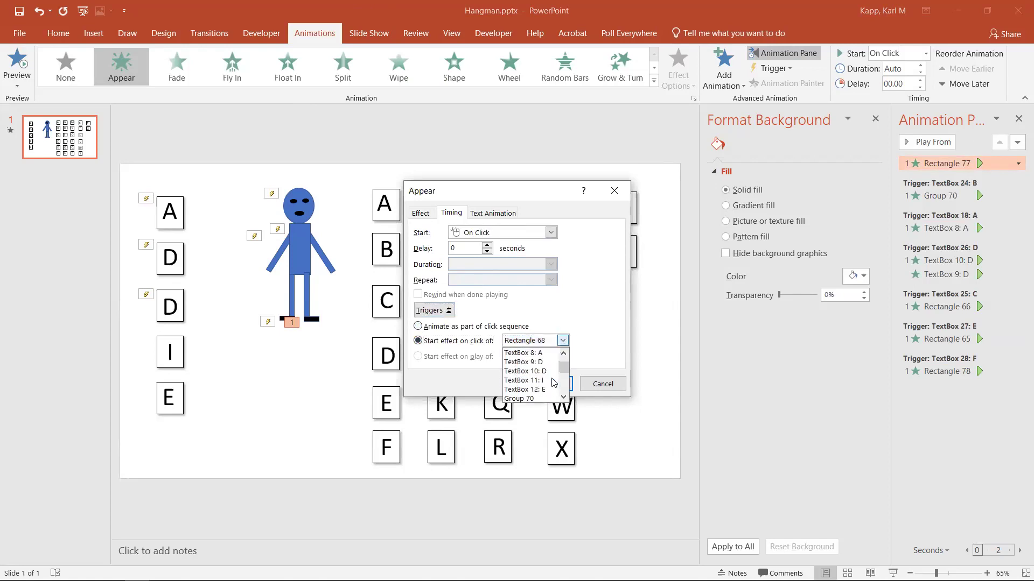
pyautogui.scroll(-4, 553, 382)
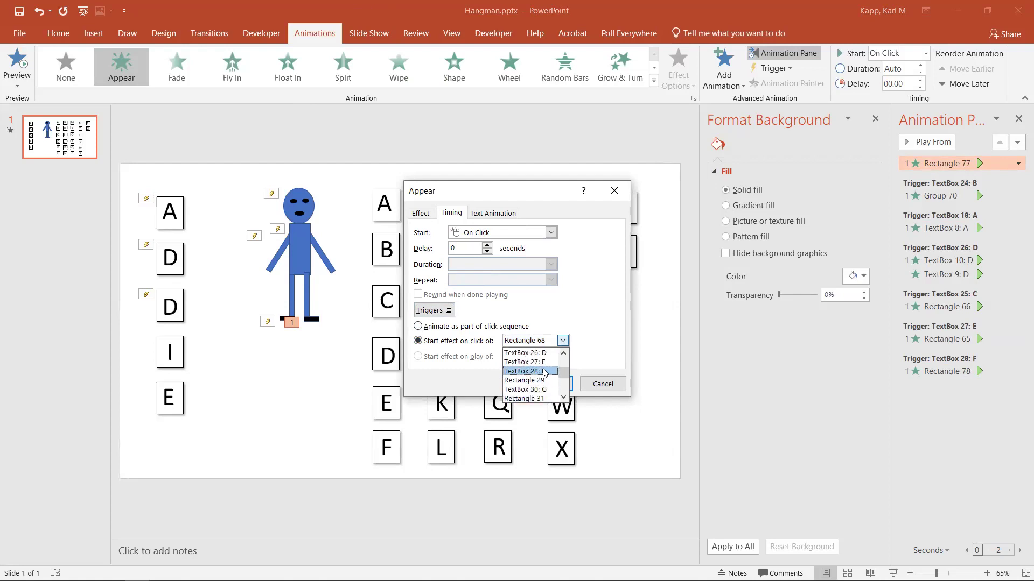
pyautogui.click(544, 372)
pyautogui.click(549, 384)
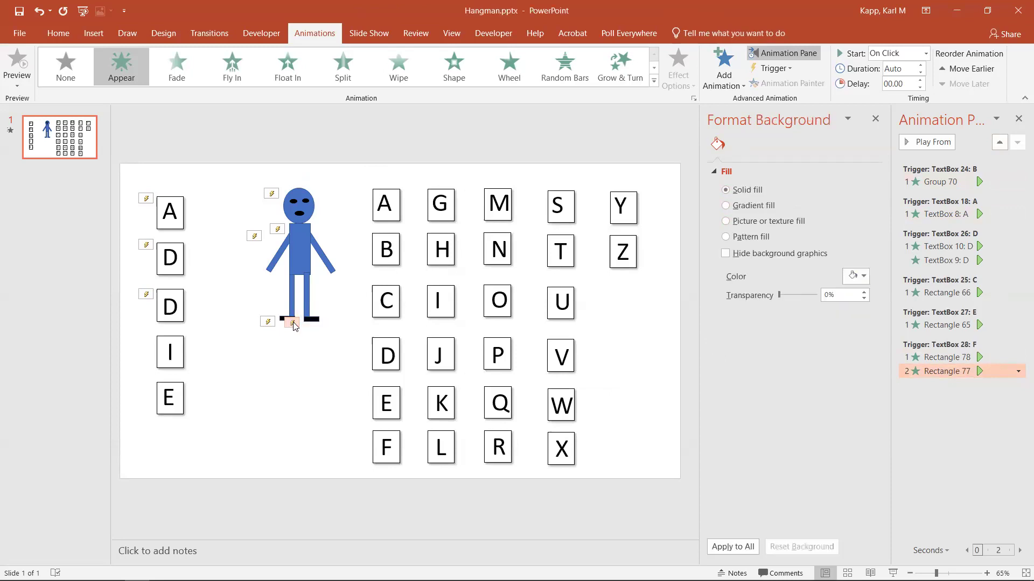
# Step: Review the trigger settings of the Appear animation on the foot nearest the alphabet
pyautogui.click(300, 325)
pyautogui.click(313, 322)
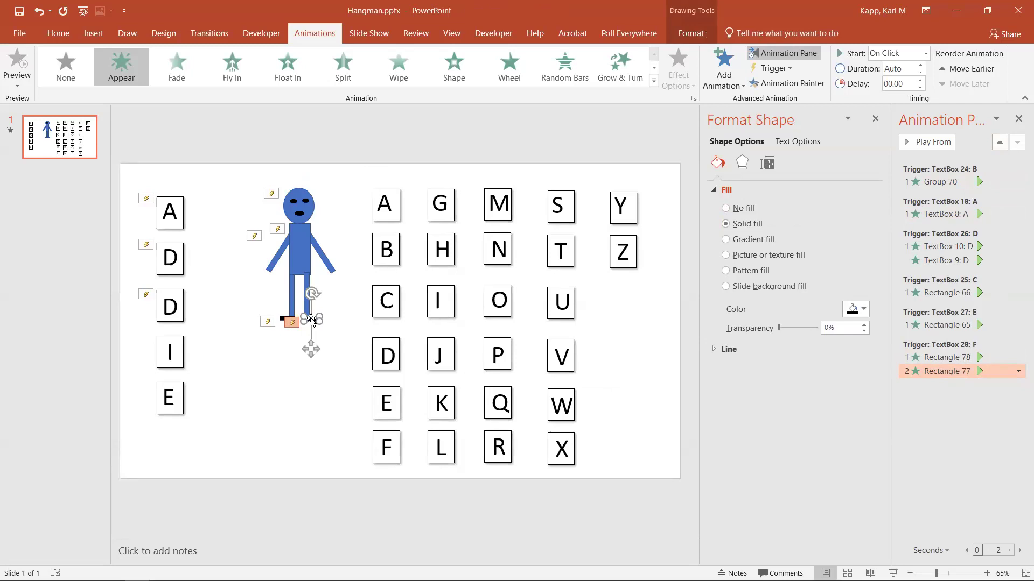
pyautogui.click(1017, 375)
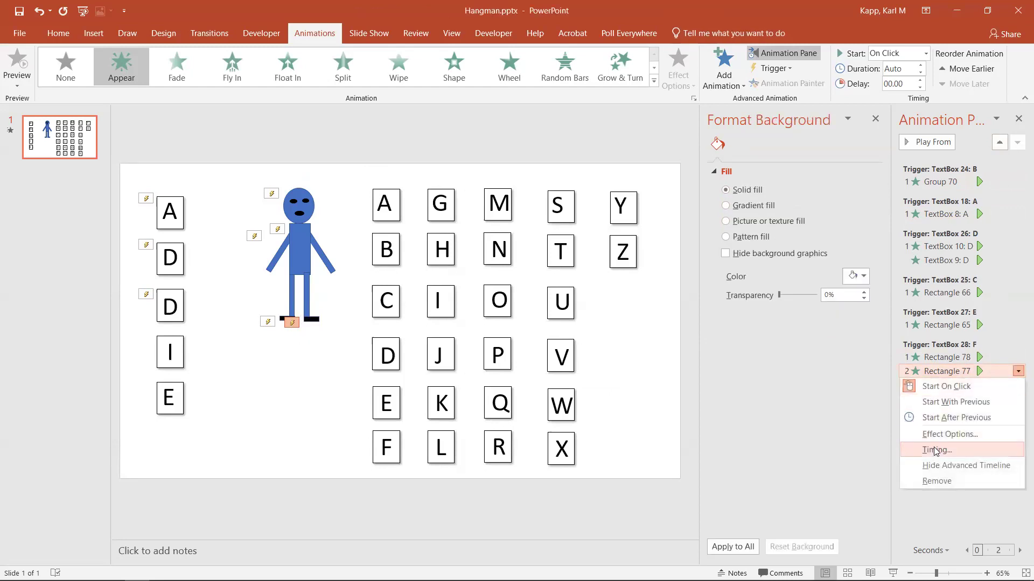
pyautogui.click(934, 448)
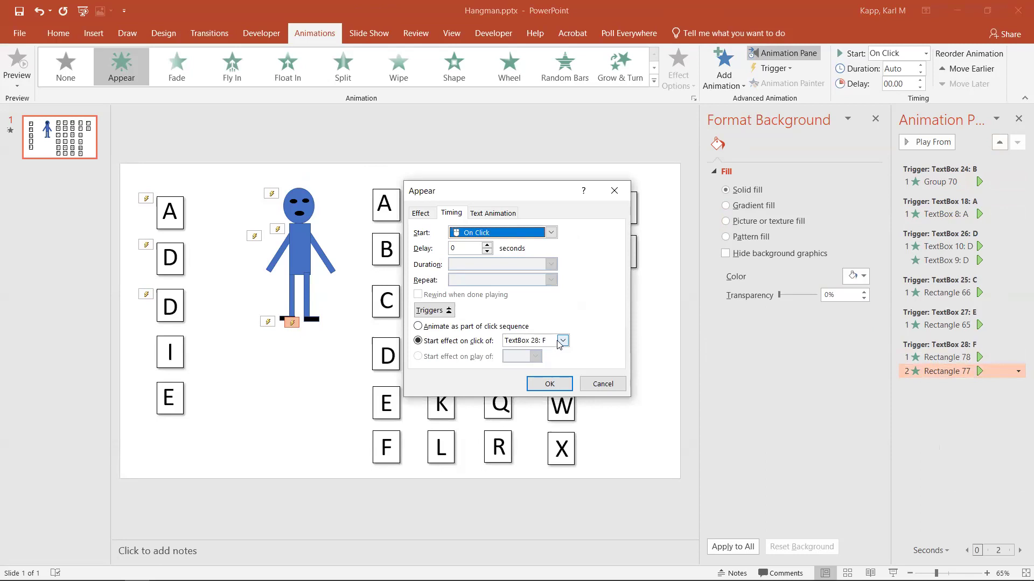
pyautogui.click(549, 384)
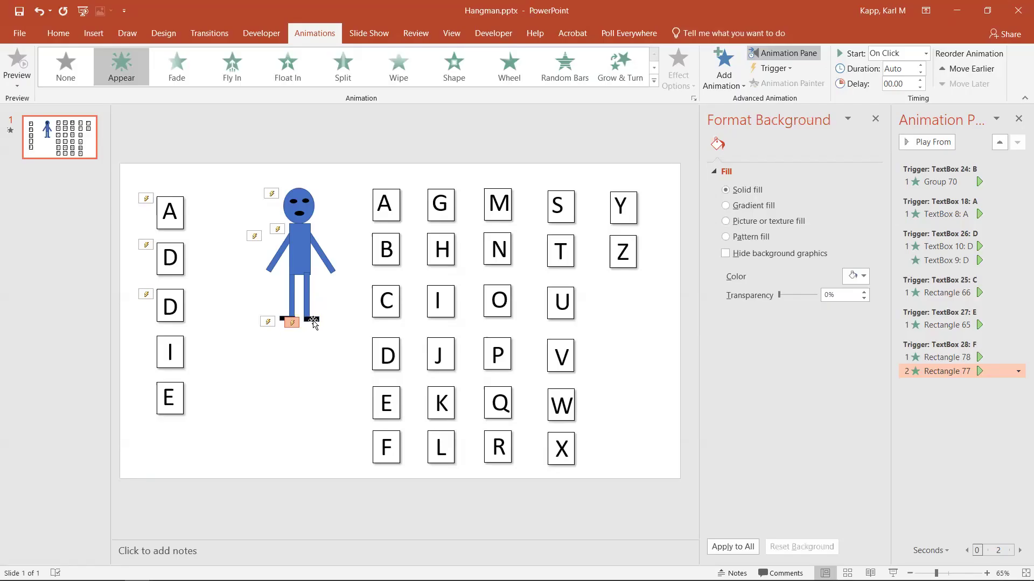
# Step: Nudge the foot nearest the alphabet slightly upward and change its Appear trigger to on click of TextBox 30: G
pyautogui.click(314, 322)
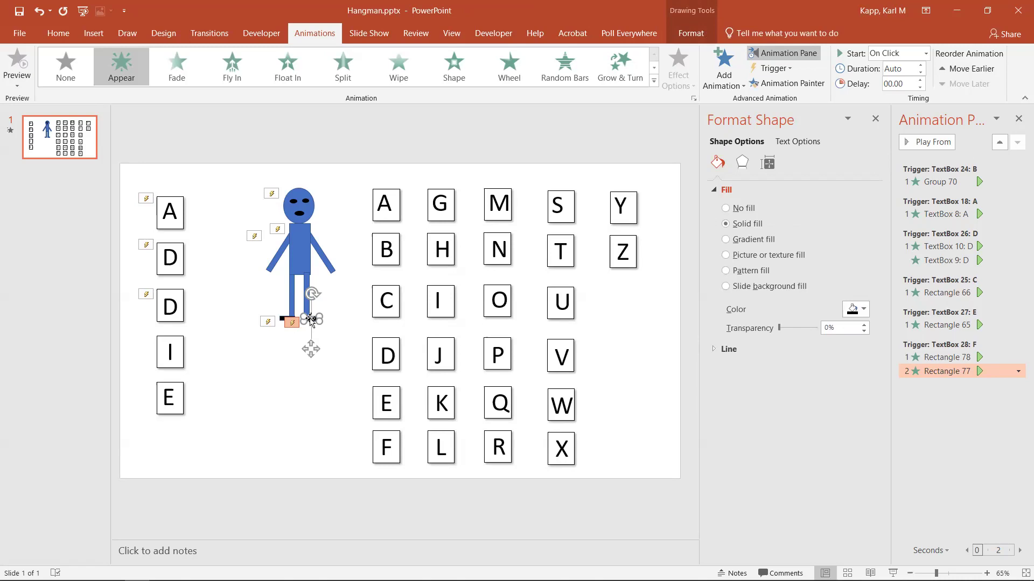
pyautogui.moveTo(311, 319)
pyautogui.mouseDown()
pyautogui.moveTo(310, 371)
pyautogui.moveTo(322, 318)
pyautogui.moveTo(312, 318)
pyautogui.mouseUp()
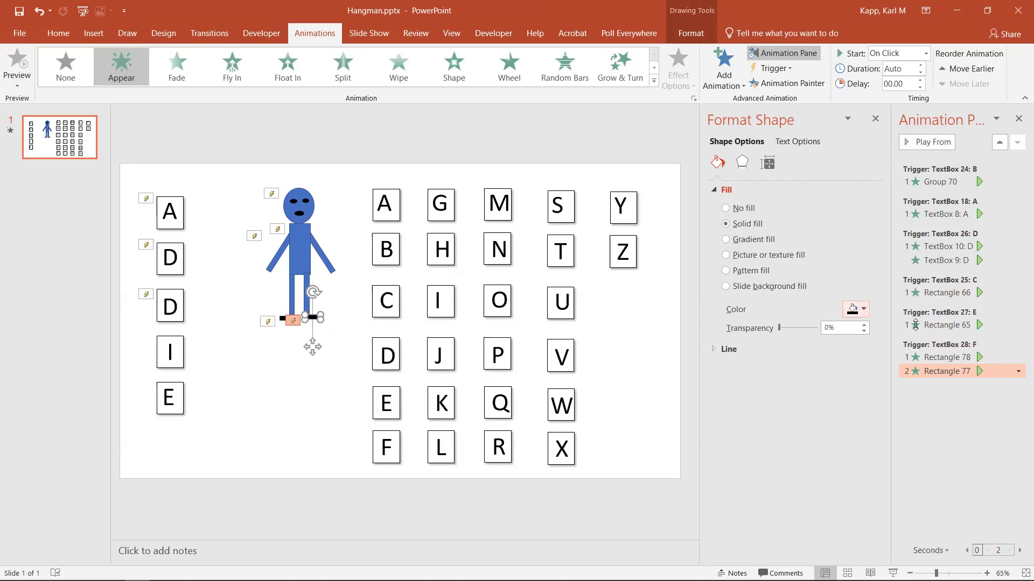
pyautogui.click(1018, 372)
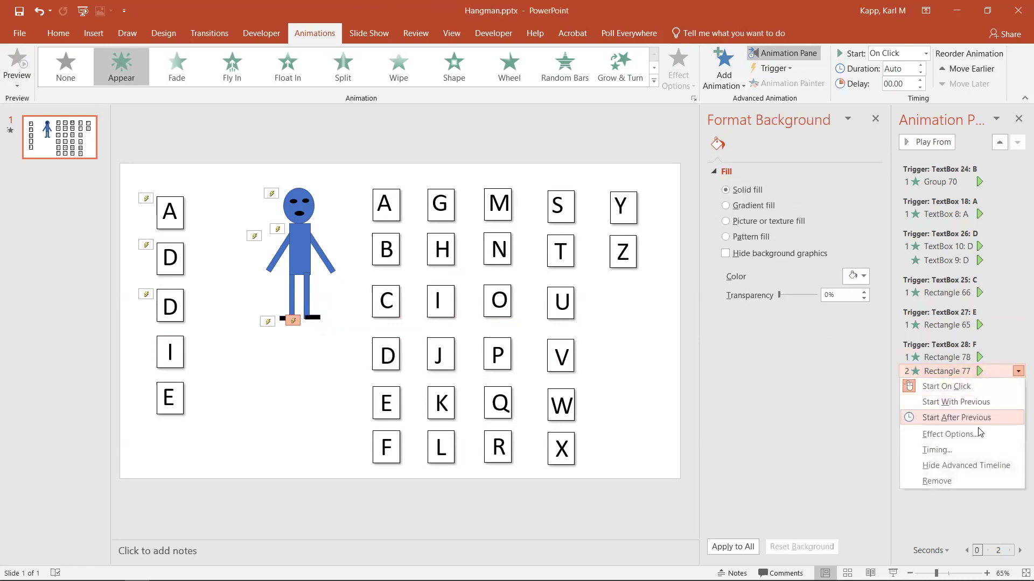
pyautogui.click(959, 449)
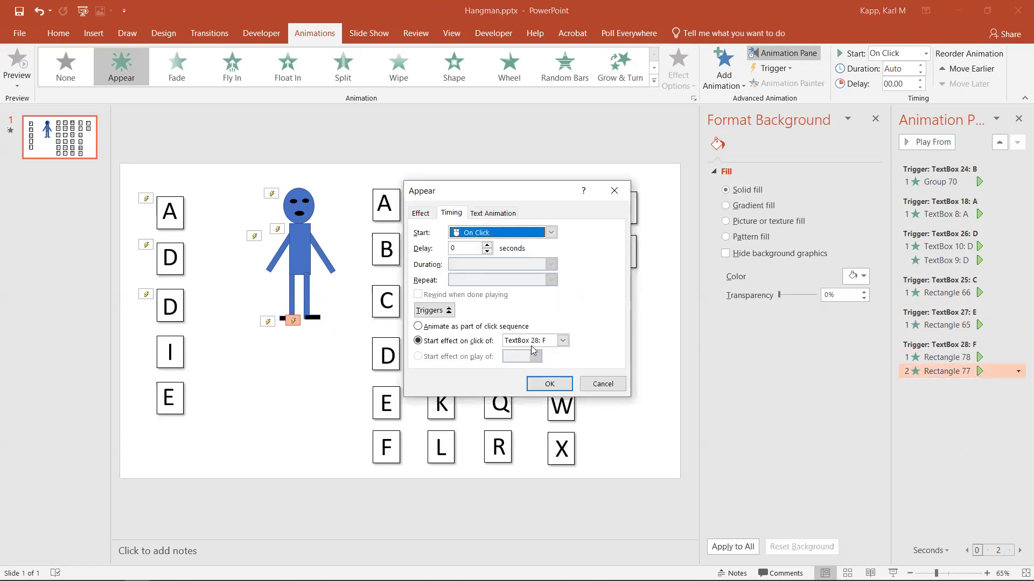
pyautogui.click(561, 340)
pyautogui.click(550, 373)
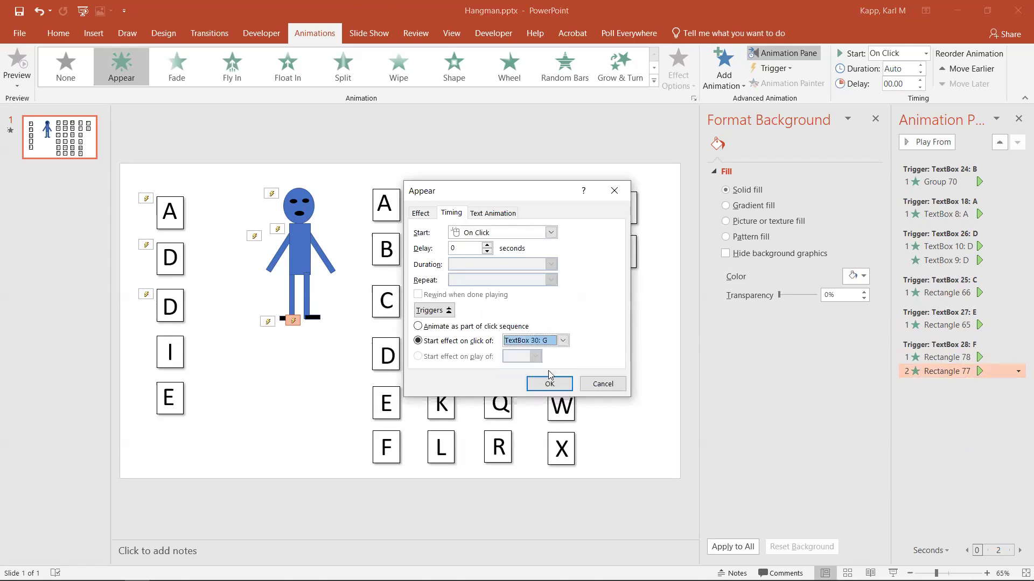
pyautogui.click(549, 383)
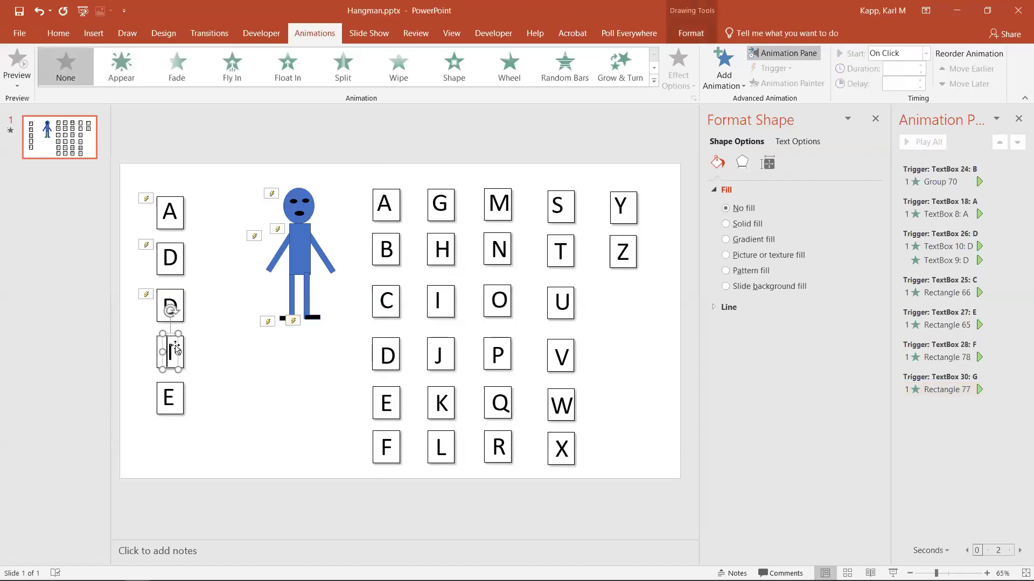
# Step: Apply the Appear animation to the I tile in the ADDIE column and trigger it on click of TextBox 37: I
pyautogui.click(145, 82)
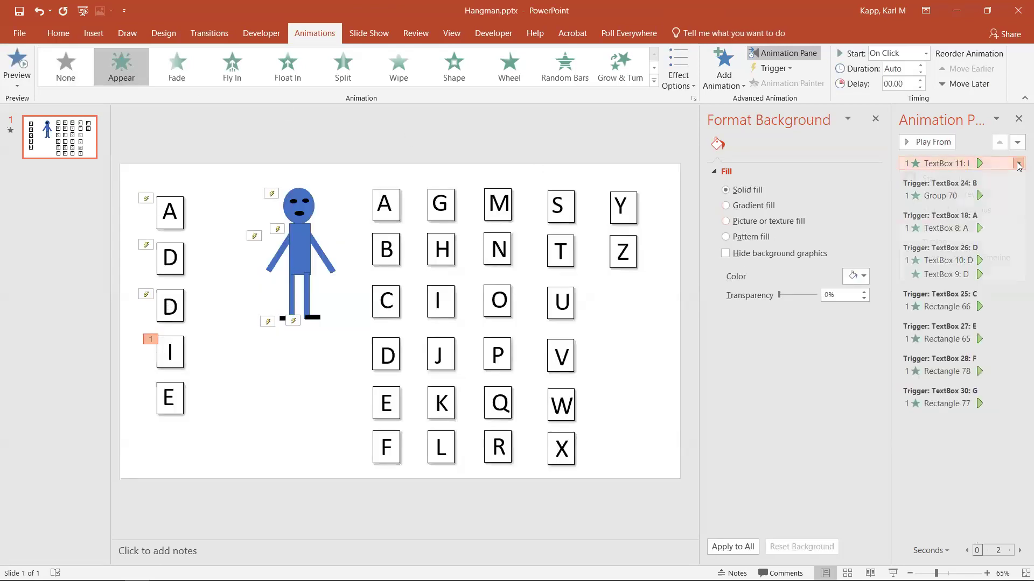
pyautogui.click(1018, 163)
pyautogui.click(978, 243)
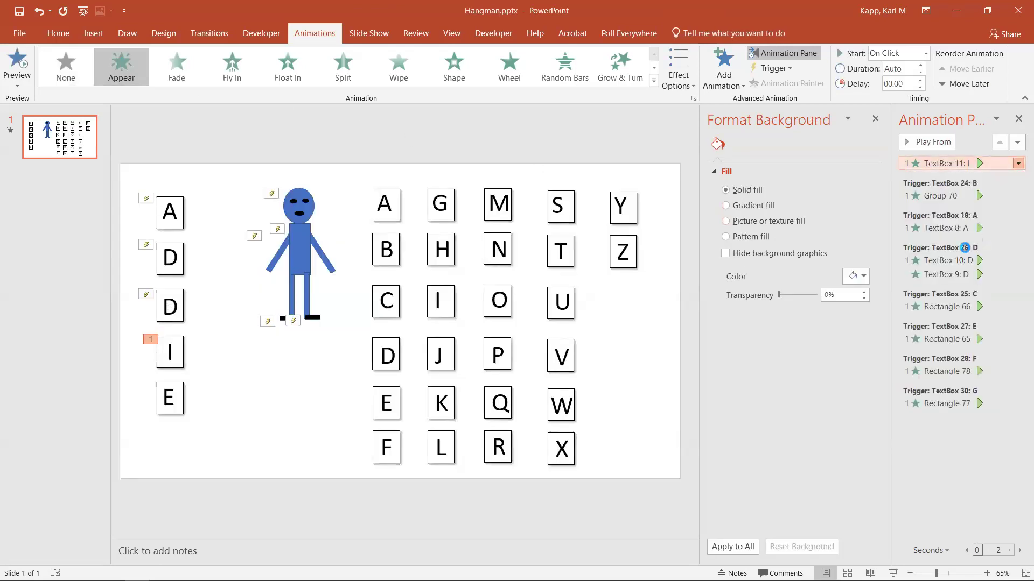
pyautogui.click(435, 314)
pyautogui.click(445, 341)
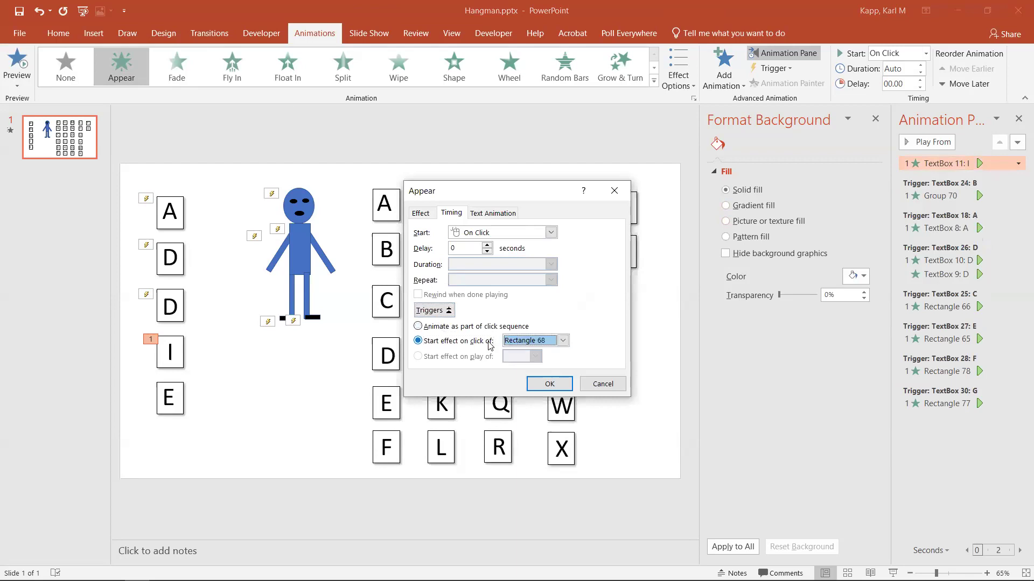
pyautogui.click(562, 341)
pyautogui.scroll(2, 555, 374)
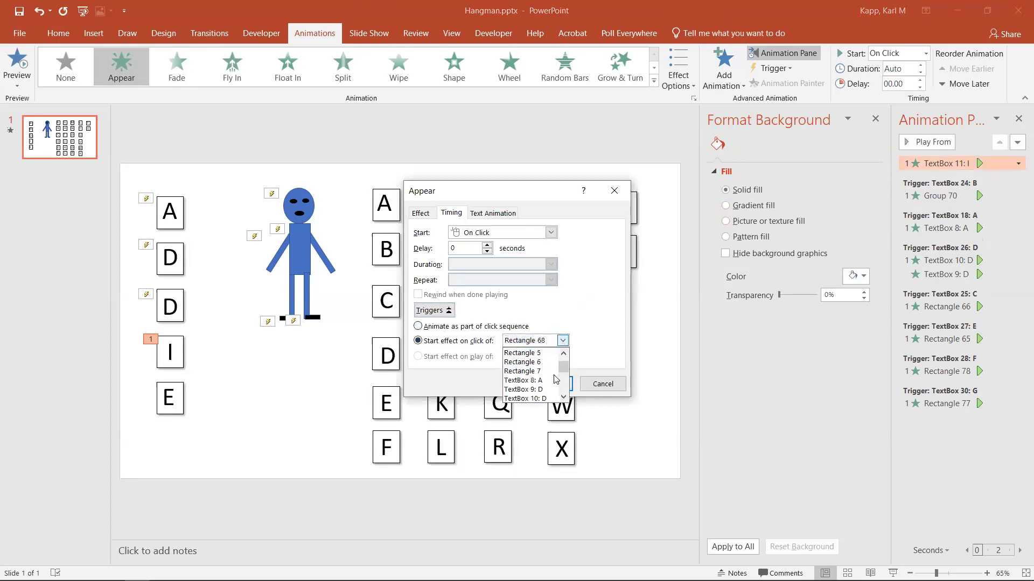
pyautogui.scroll(-5, 540, 382)
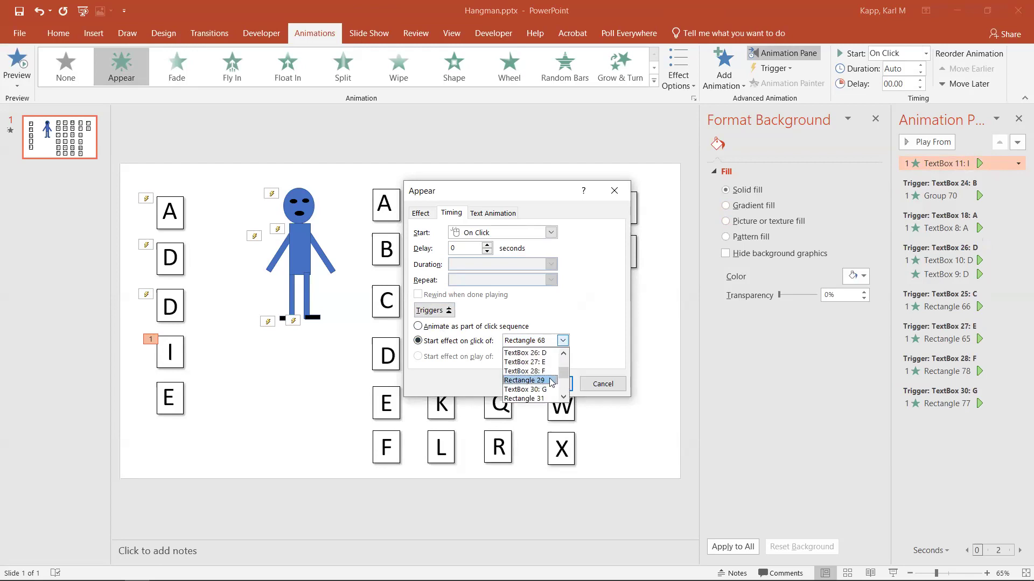
pyautogui.scroll(-1, 551, 383)
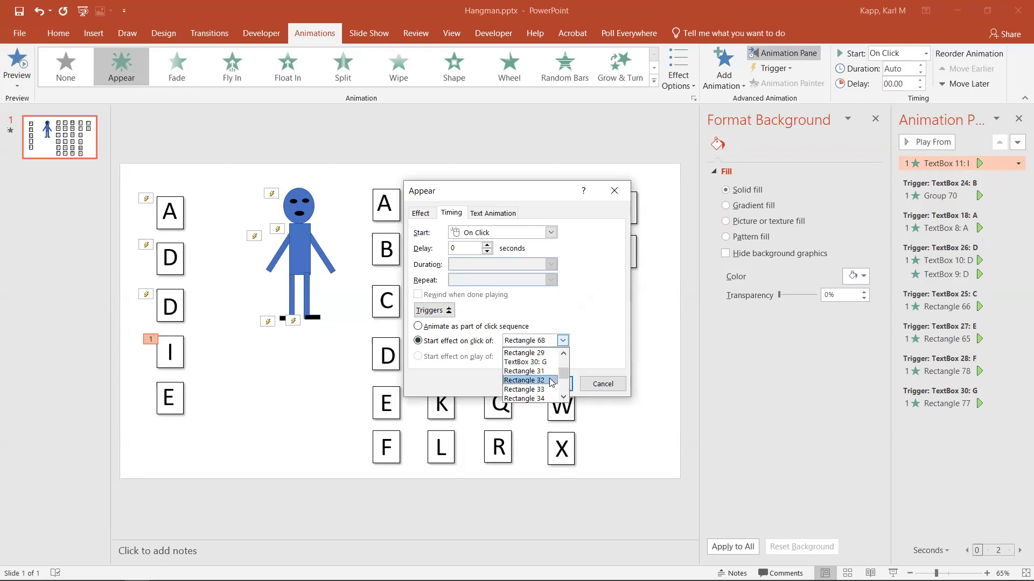
pyautogui.scroll(-1, 552, 383)
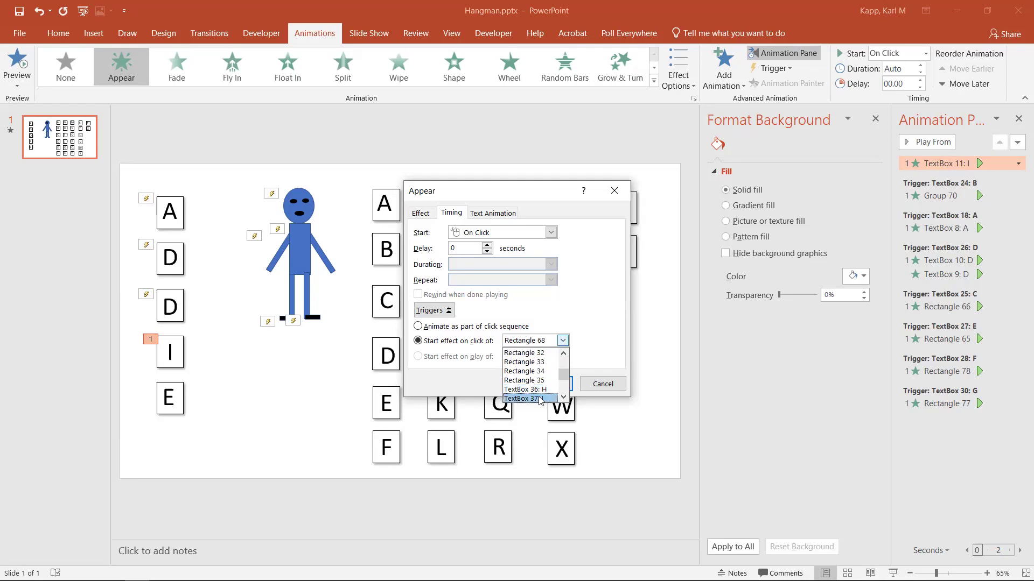
pyautogui.click(540, 399)
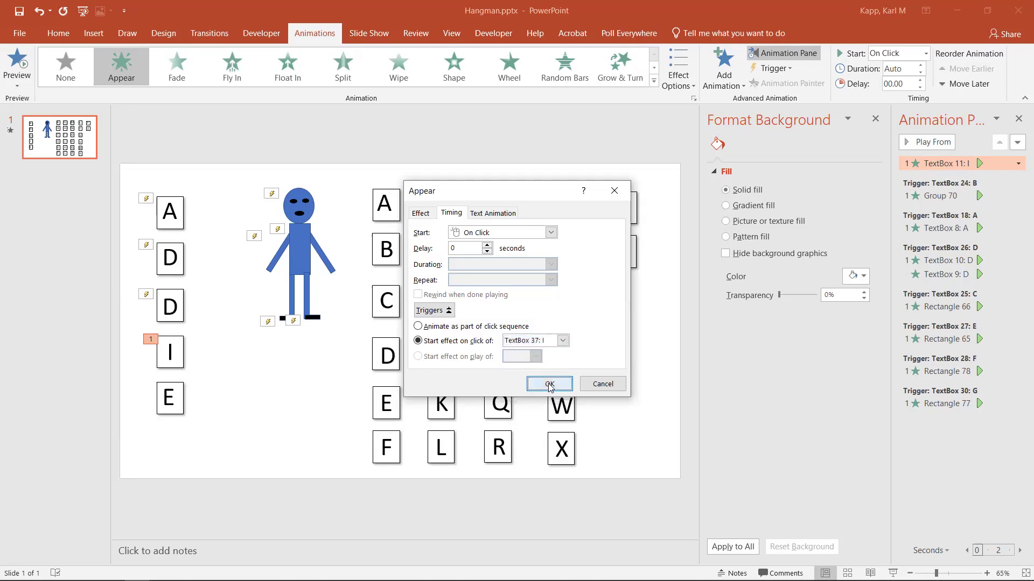
pyautogui.click(549, 383)
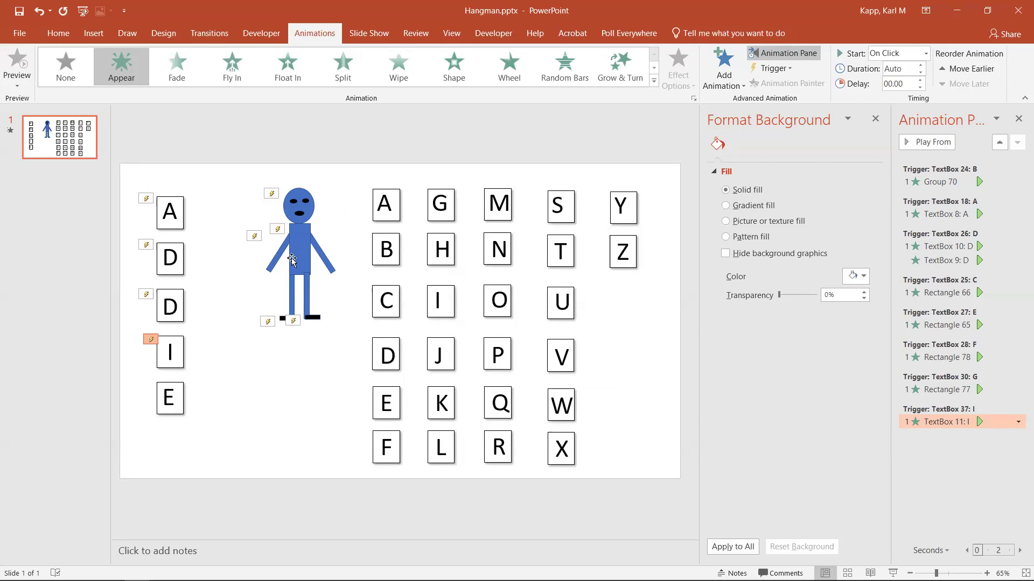
# Step: Draw a vertical gallows post about 4.25" tall between the ADDIE column and the hangman, with a 6 pt line weight
pyautogui.click(86, 34)
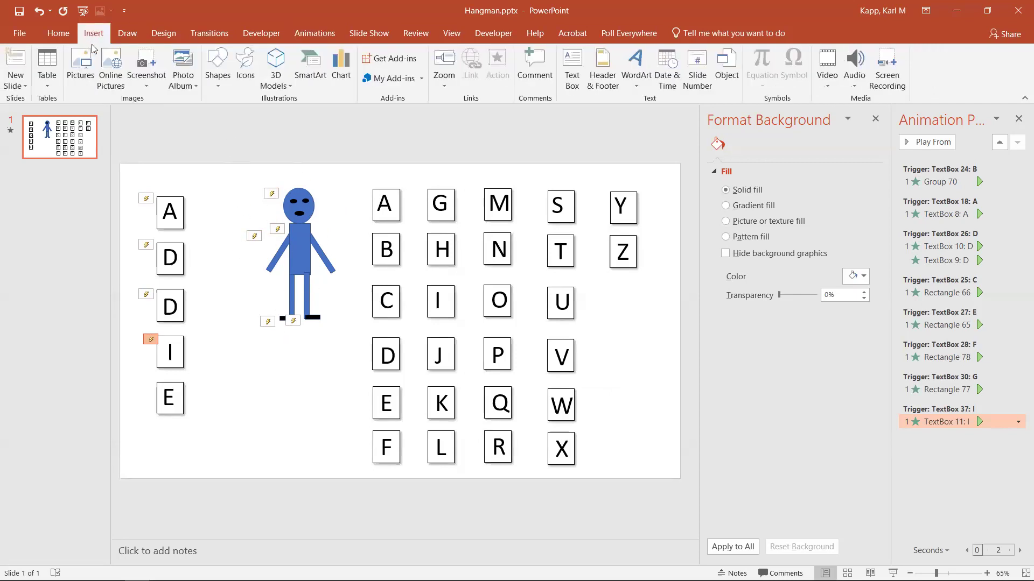
pyautogui.click(215, 90)
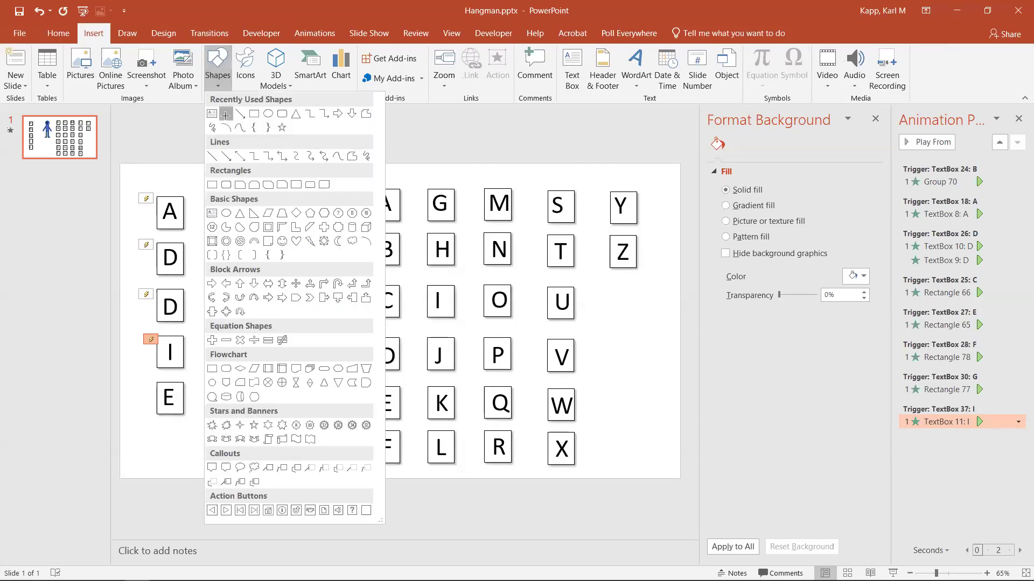
pyautogui.click(225, 115)
pyautogui.moveTo(222, 177); pyautogui.dragTo(222, 354)
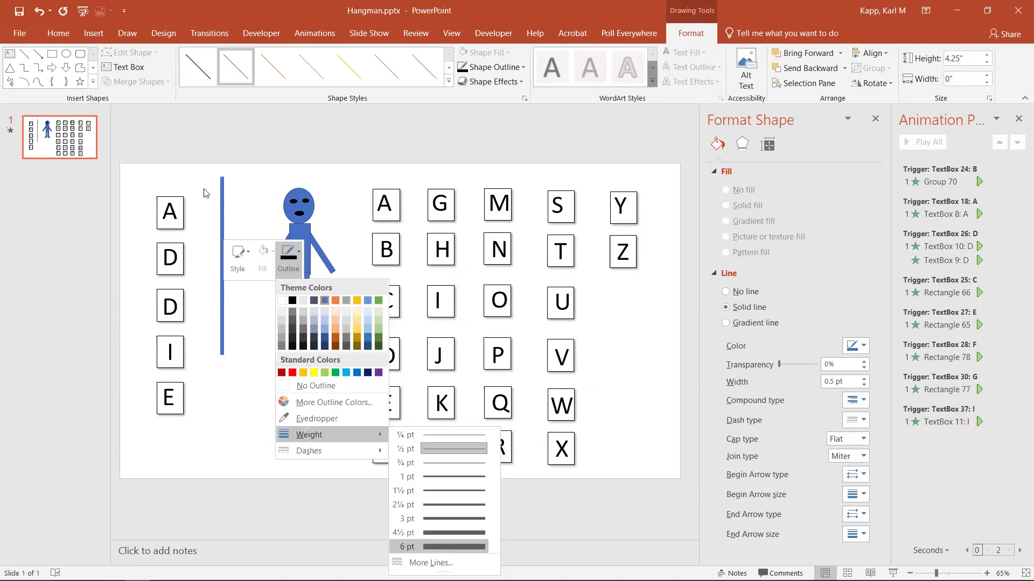
pyautogui.click(435, 545)
# Step: Draw a horizontal gallows beam about 2.38" wide from the top of the post over the hangman's head
pyautogui.click(127, 33)
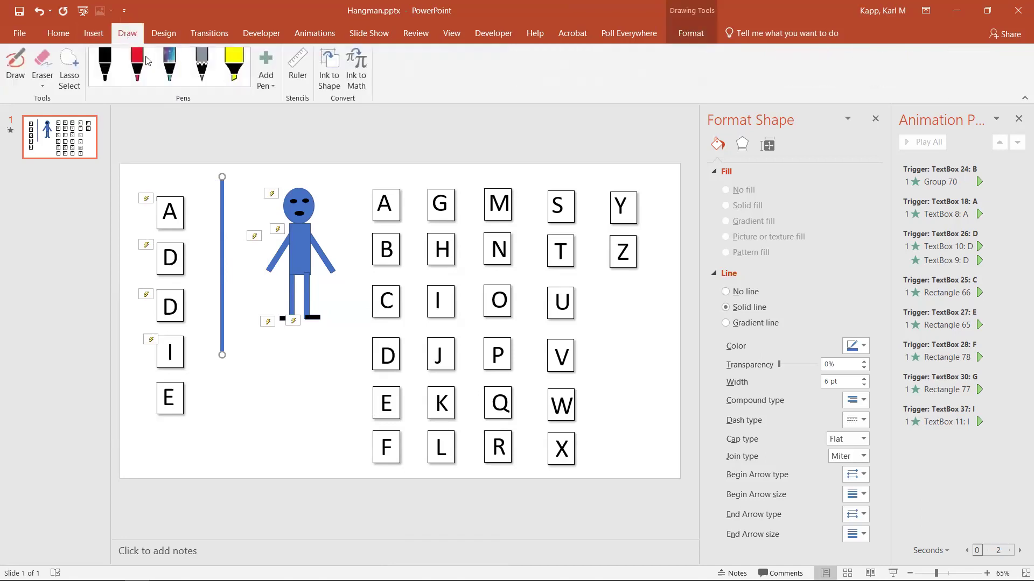
pyautogui.click(94, 33)
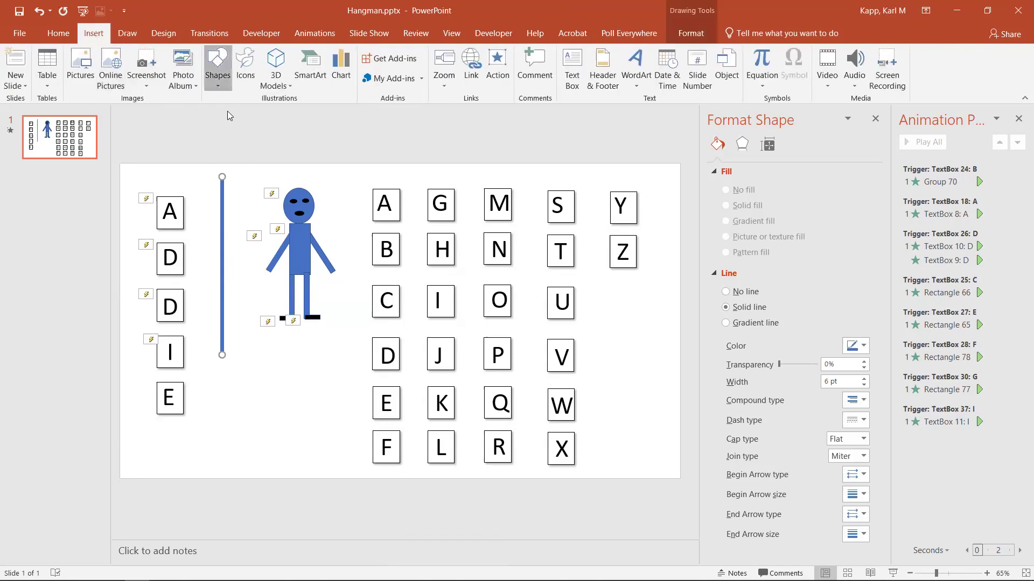
pyautogui.click(217, 67)
pyautogui.click(218, 156)
pyautogui.moveTo(222, 177); pyautogui.dragTo(321, 178)
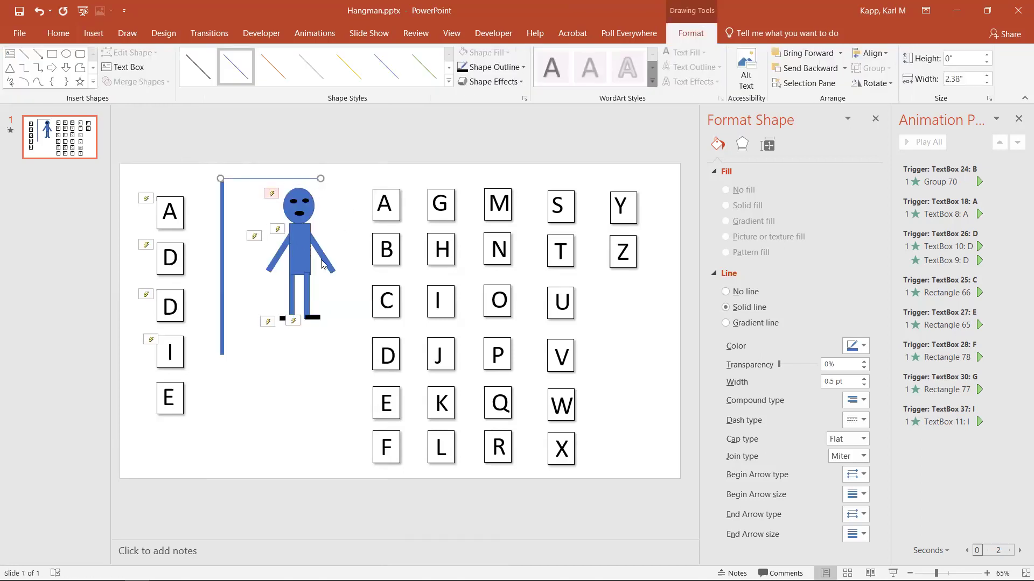
pyautogui.click(274, 446)
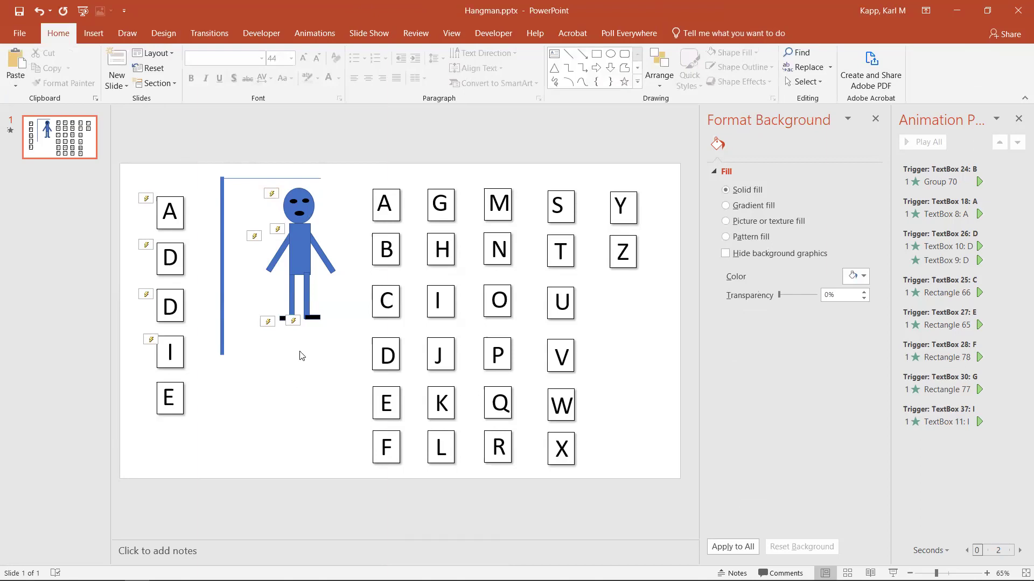